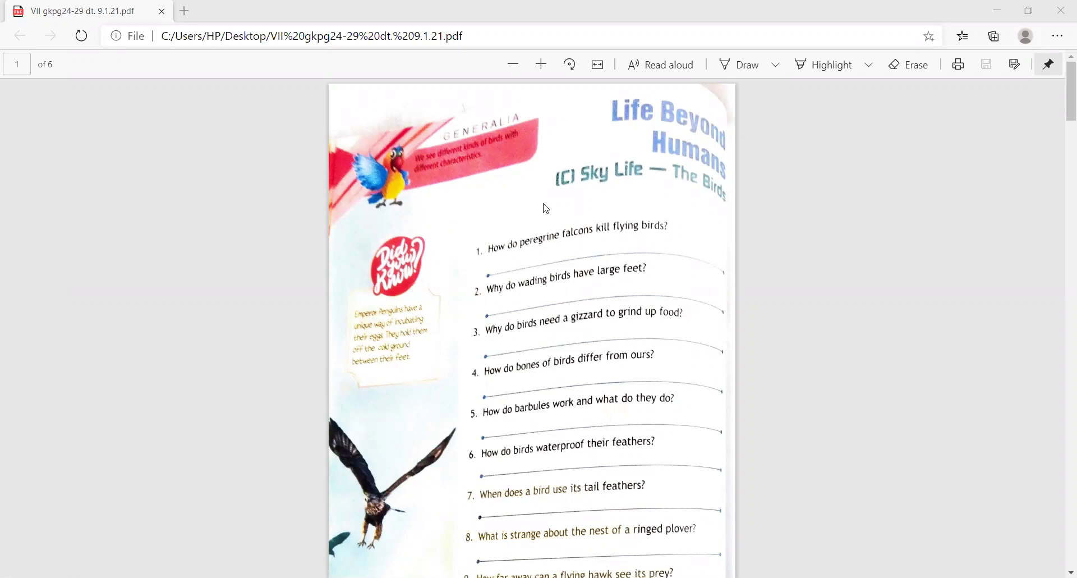
Step: Add a question 1 answer about back claws used to stab victims, then undo it
left_click(516, 256)
double_click(505, 269)
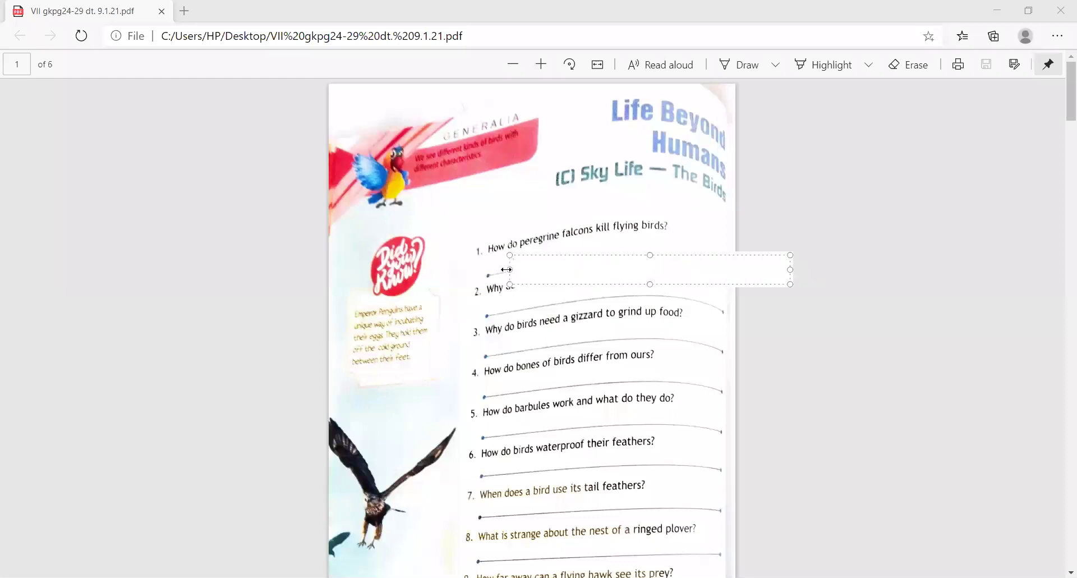
left_click(499, 262)
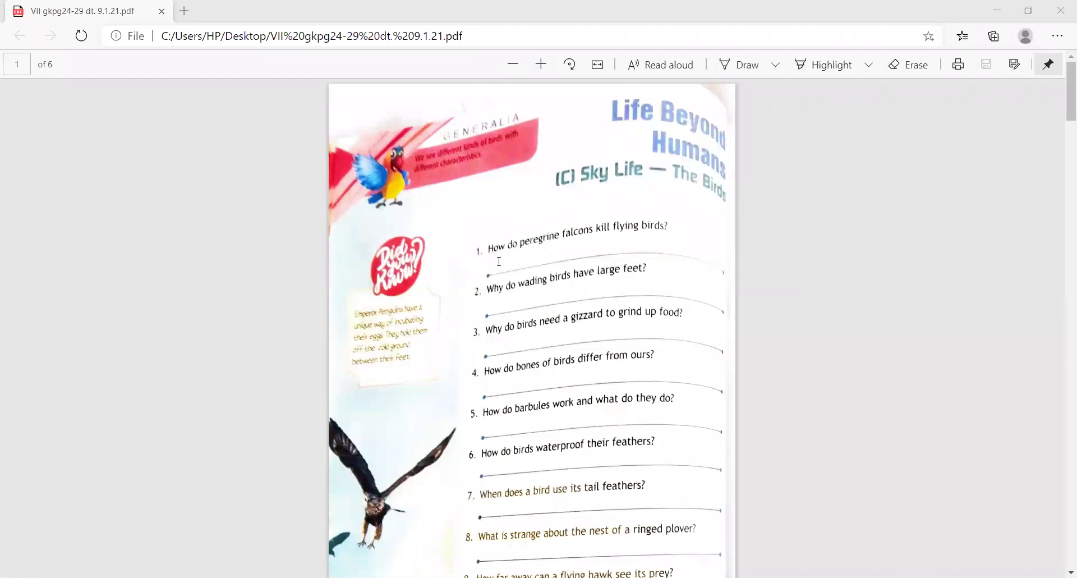
double_click(499, 262)
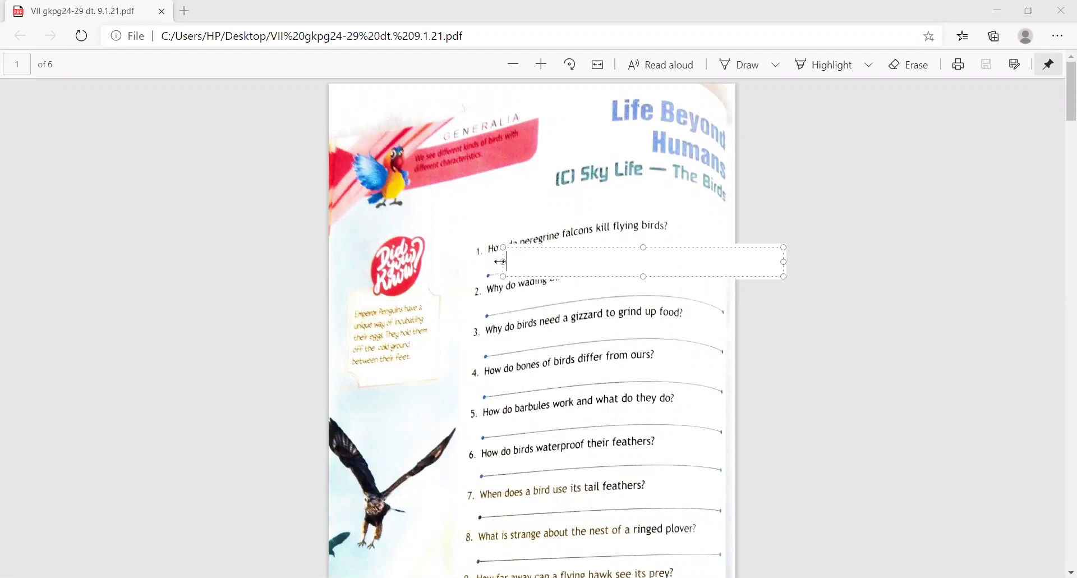
type("Itb")
type(" u")
type("l")
key("BackSpace")
key("BackSpace")
key("BackSpace")
key("BackSpace")
type("use their ")
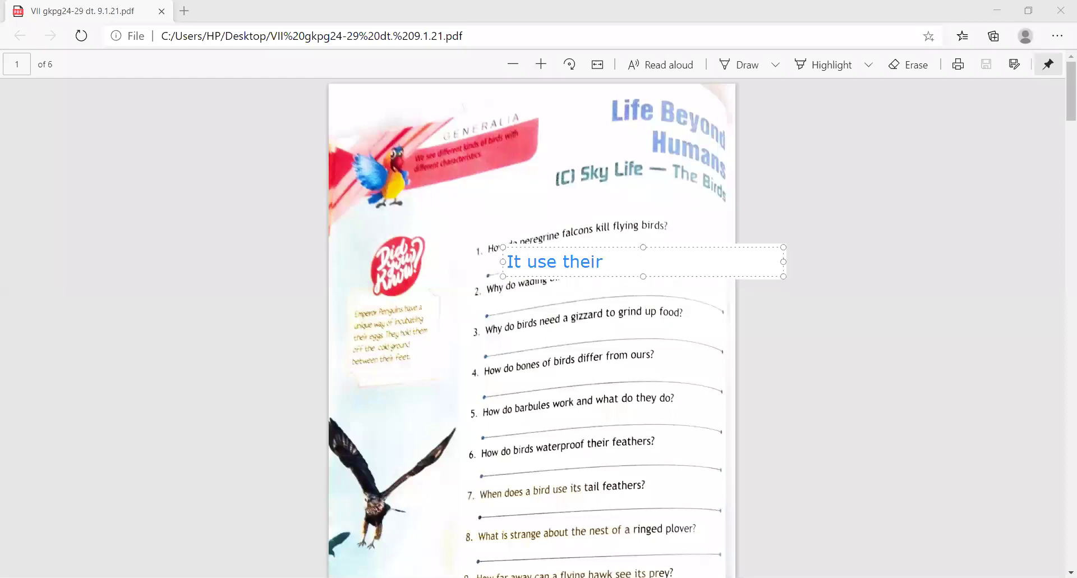
type("back clawa")
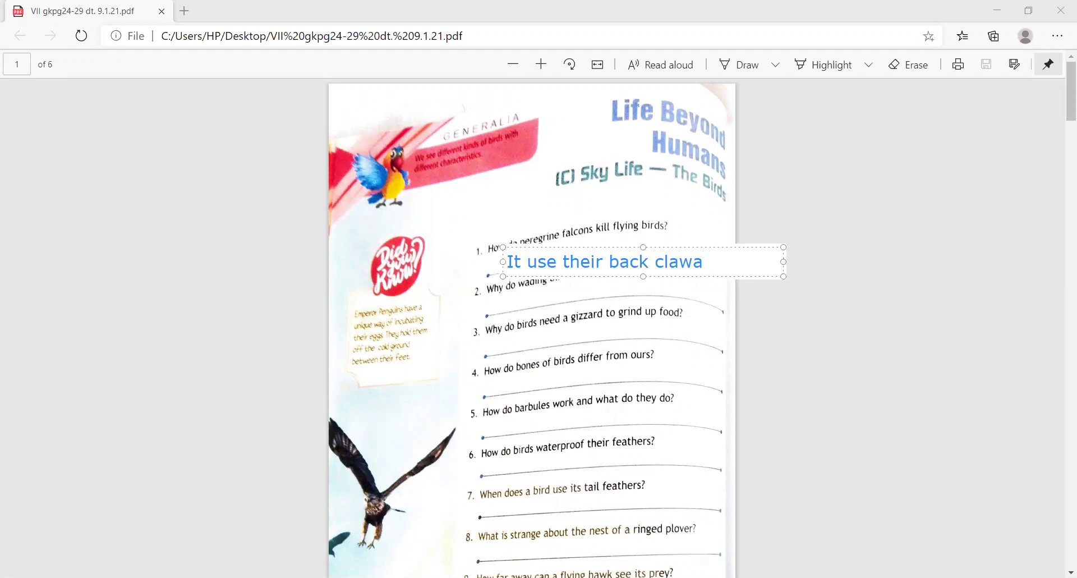
key("BackSpace")
type("s to sab ")
type("their")
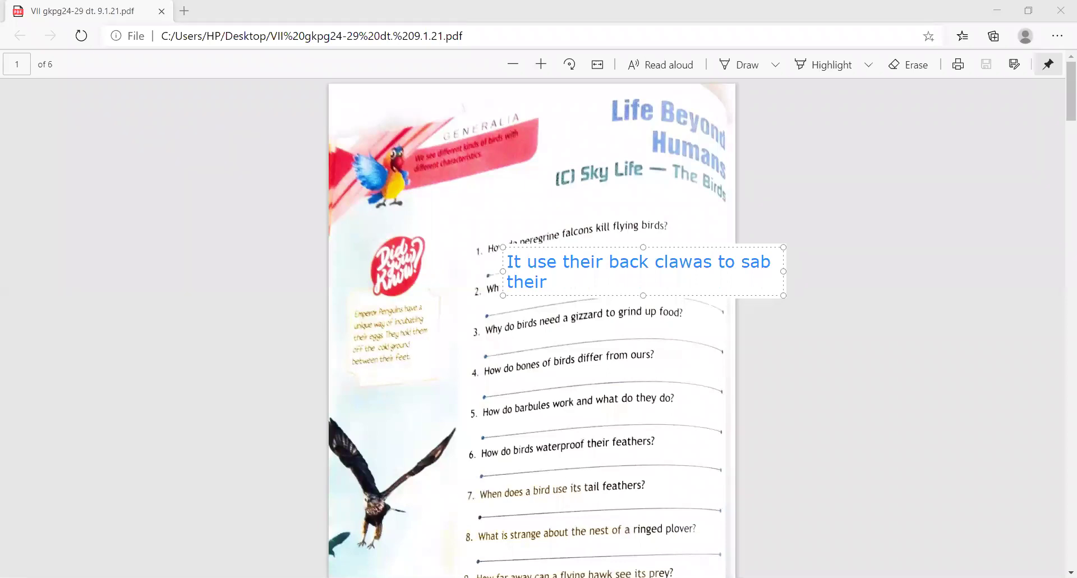
type(" victims")
left_click(499, 306)
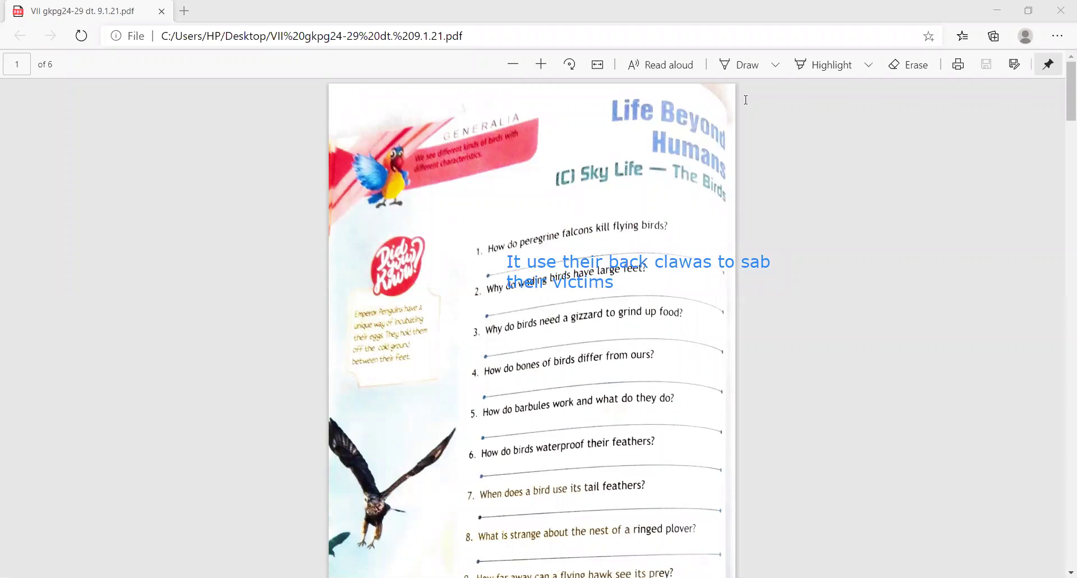
key("ctrl+z")
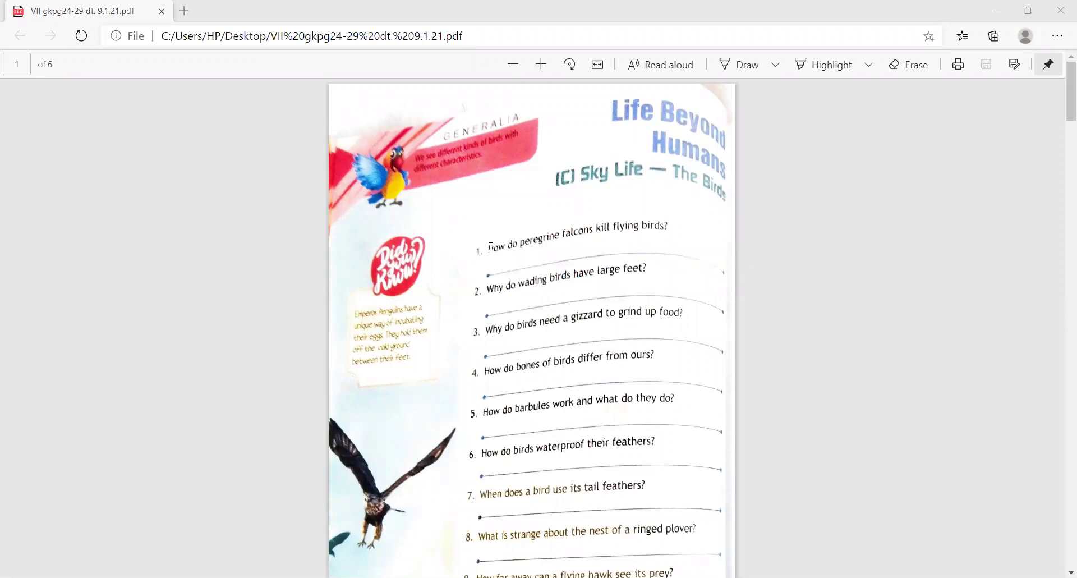
Step: Type 'To keep themselves from sinking in to mud' below question 2, fixing one typo
left_click(508, 301)
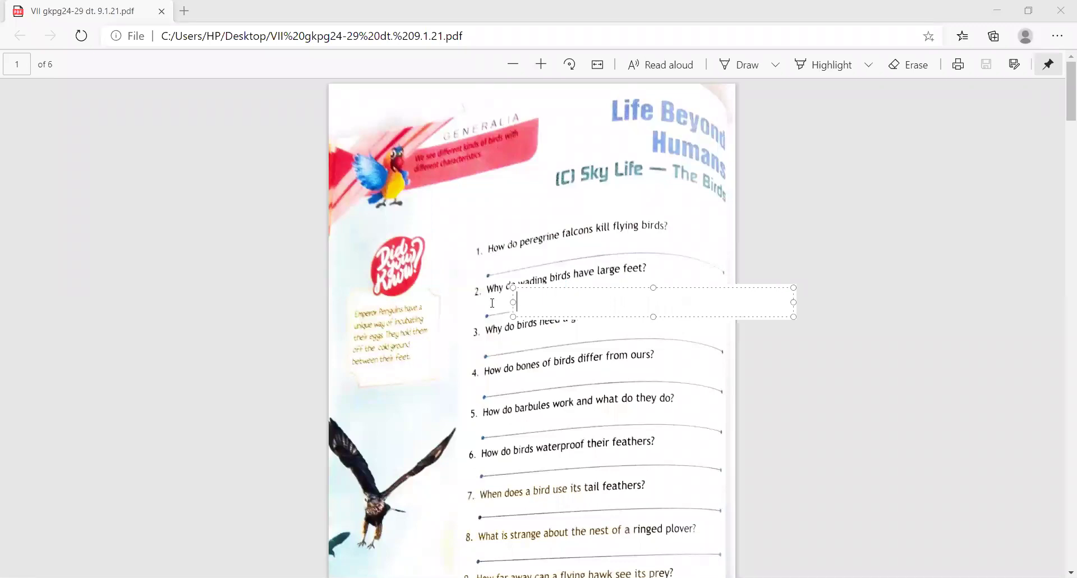
type("To keep")
type(" themselves from sinki")
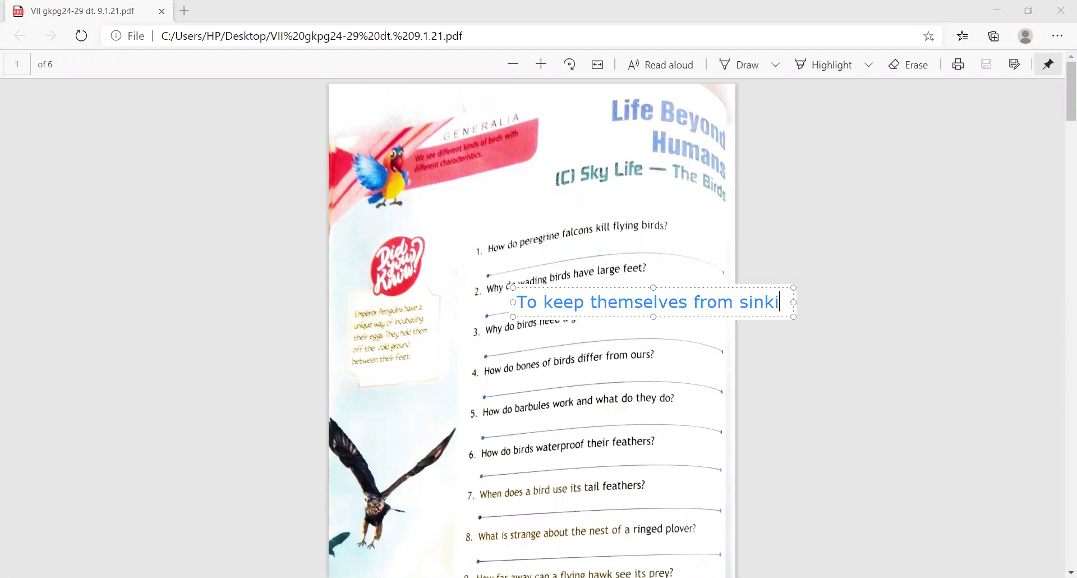
type("ng o")
key("BackSpace")
type("in to mud")
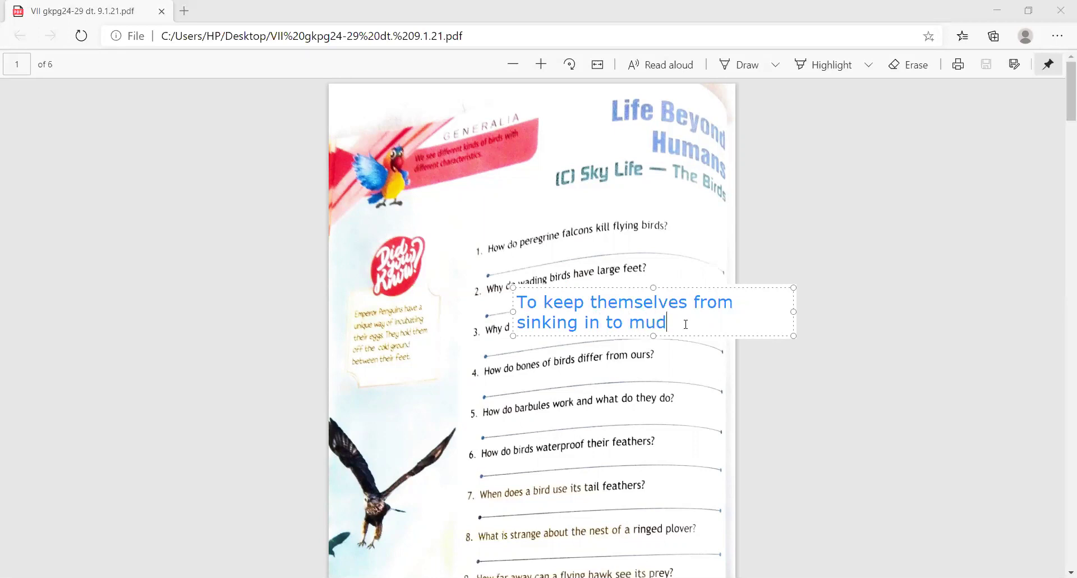
left_click(509, 344)
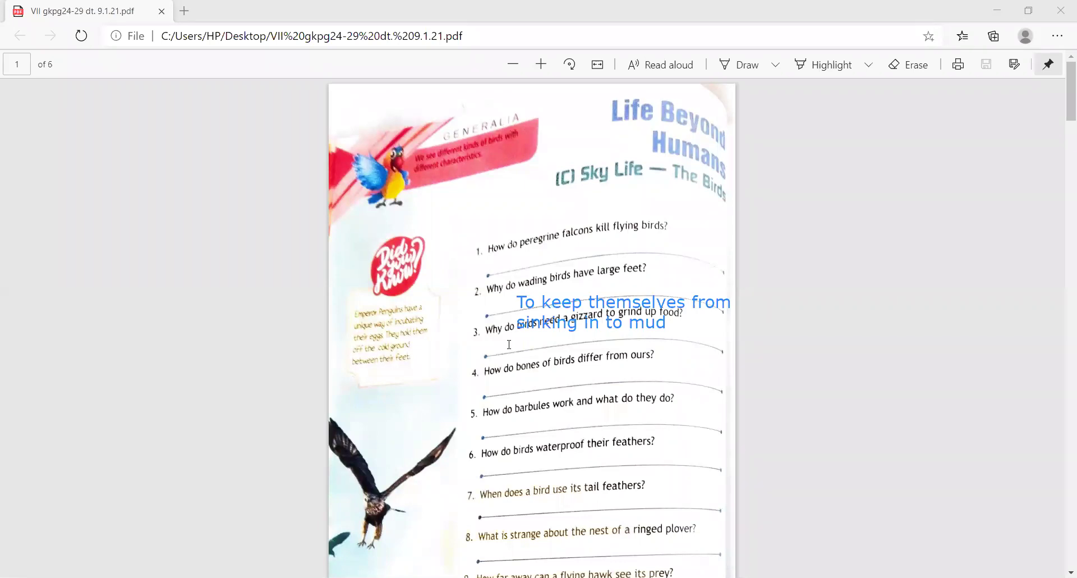
Step: Place the text answer 'They dont have any teeth to chew' under question 3
left_click(493, 345)
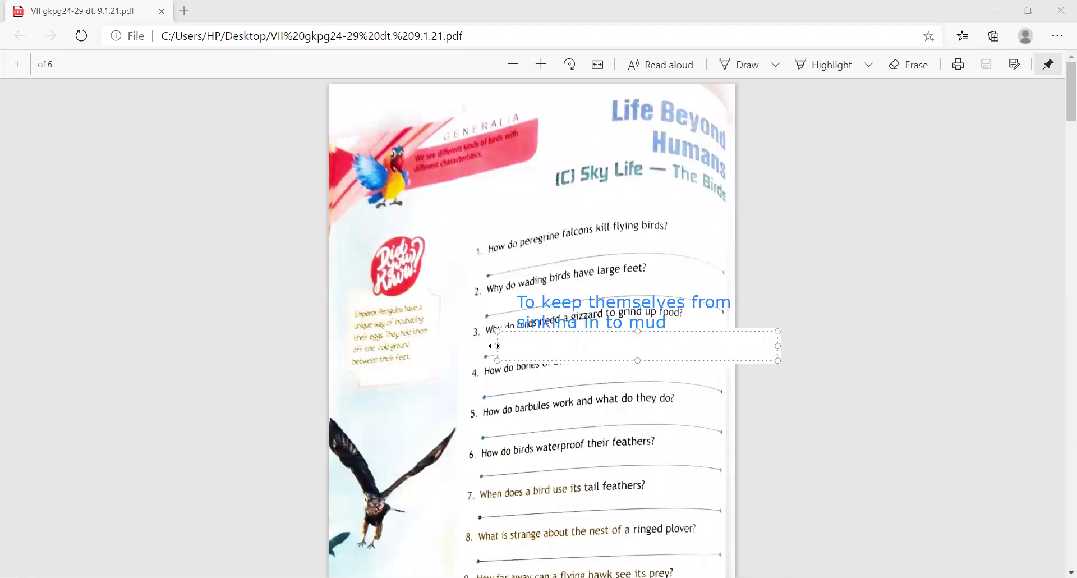
type("Th")
type("ey dont have any teeth to chew")
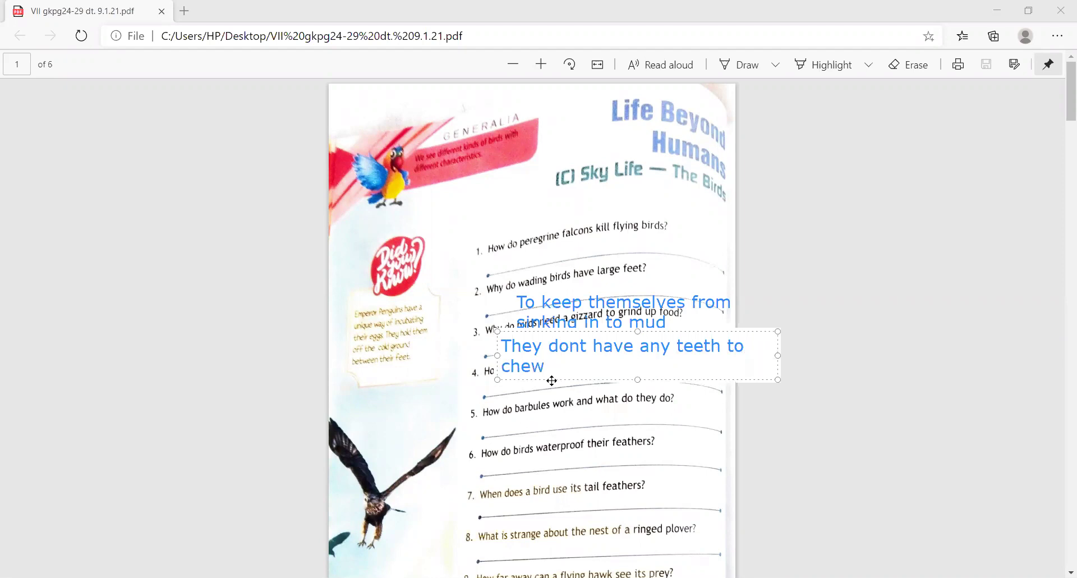
left_click(508, 393)
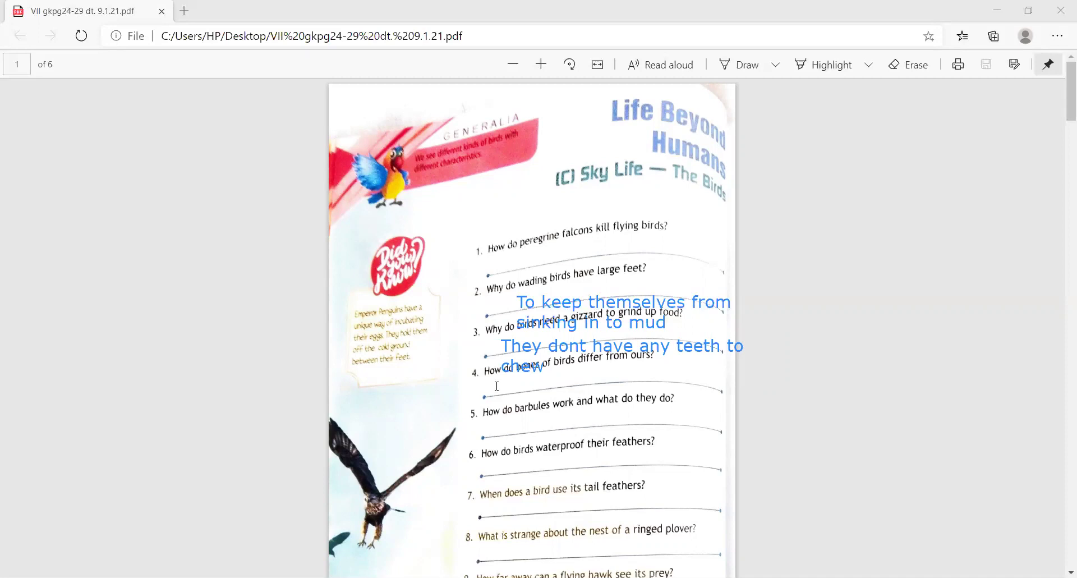
Step: Add 'hollow bones reduce their weight' under question 4, then undo all typed answers
left_click(496, 386)
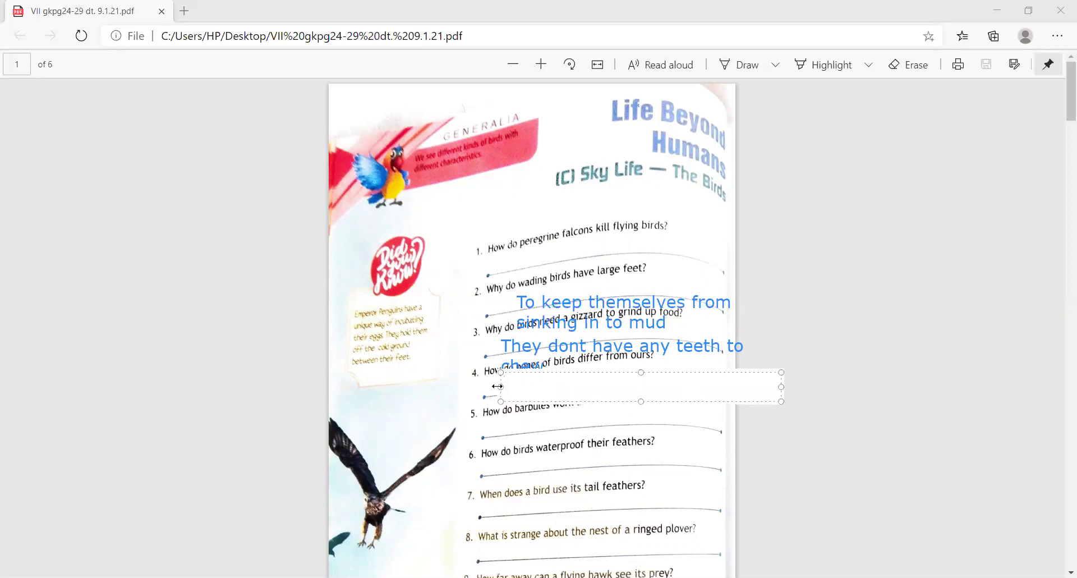
type("hollow")
type("bones reduce their")
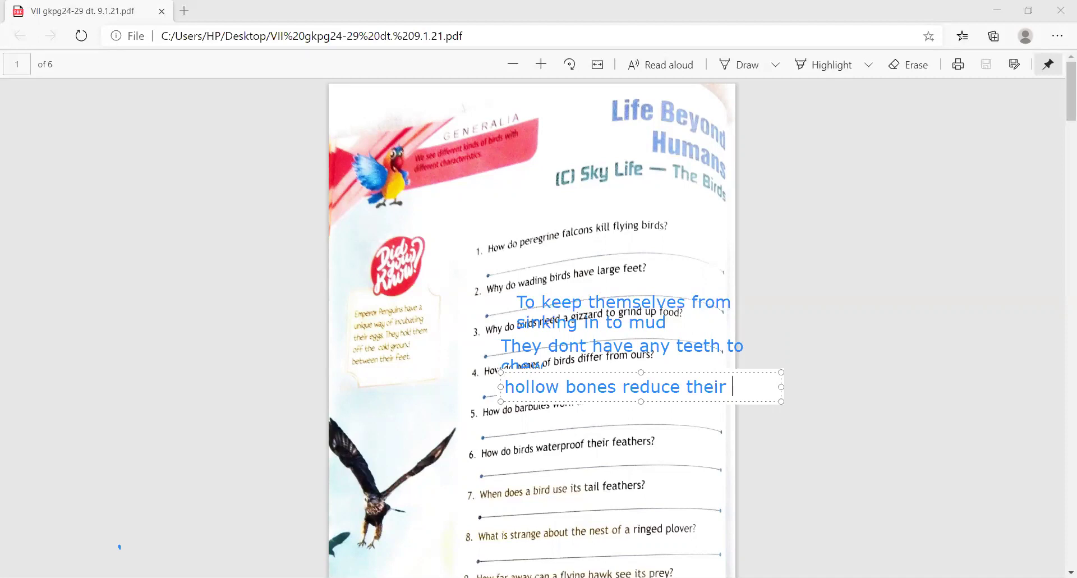
type("eight")
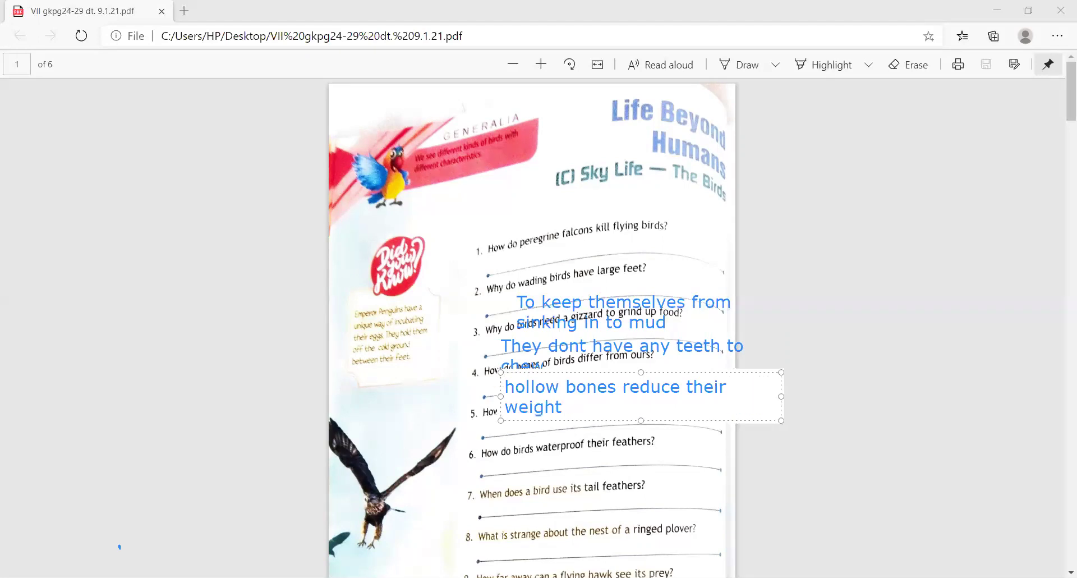
left_click(483, 422)
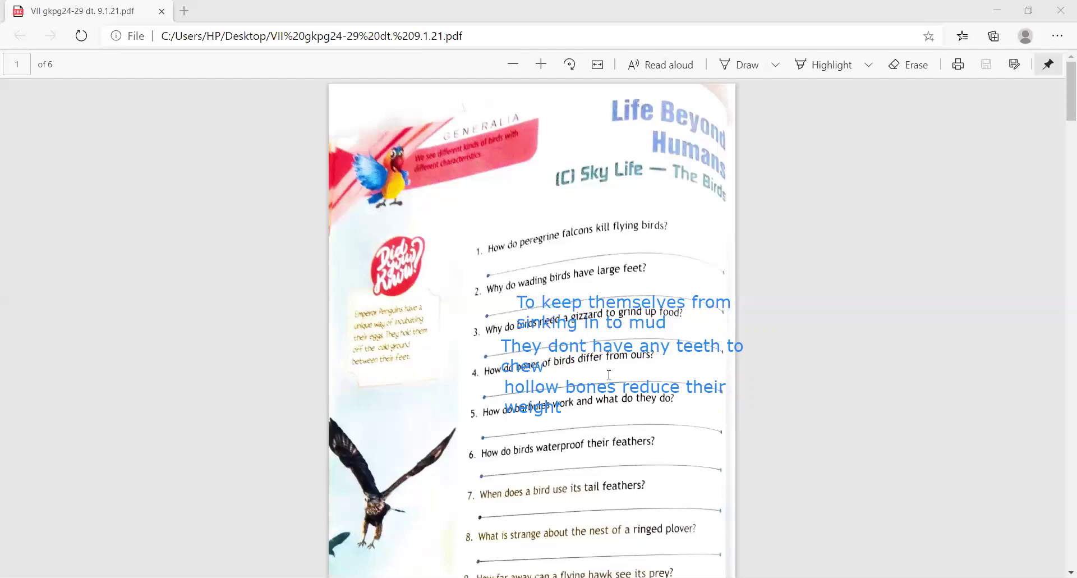
key("ctrl+z")
key("ctrl+z")
key("ctrl+z")
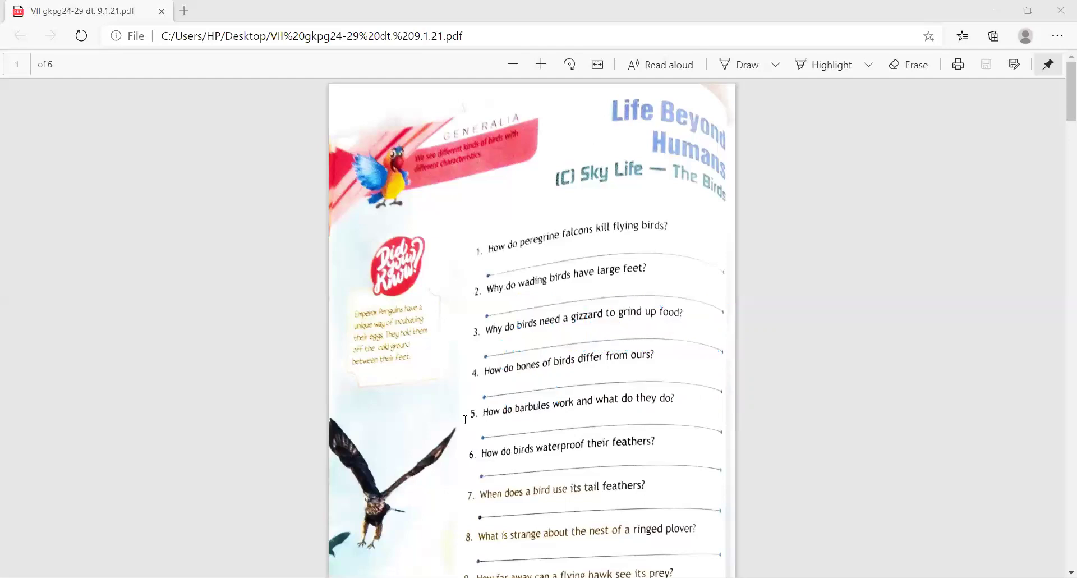
left_click(496, 424)
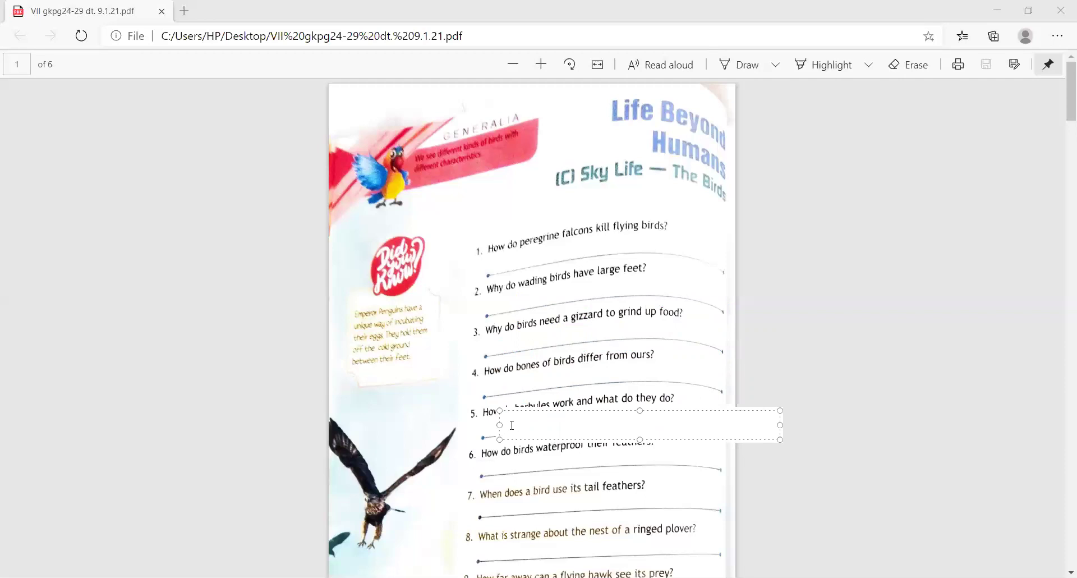
type("The barbers hook around")
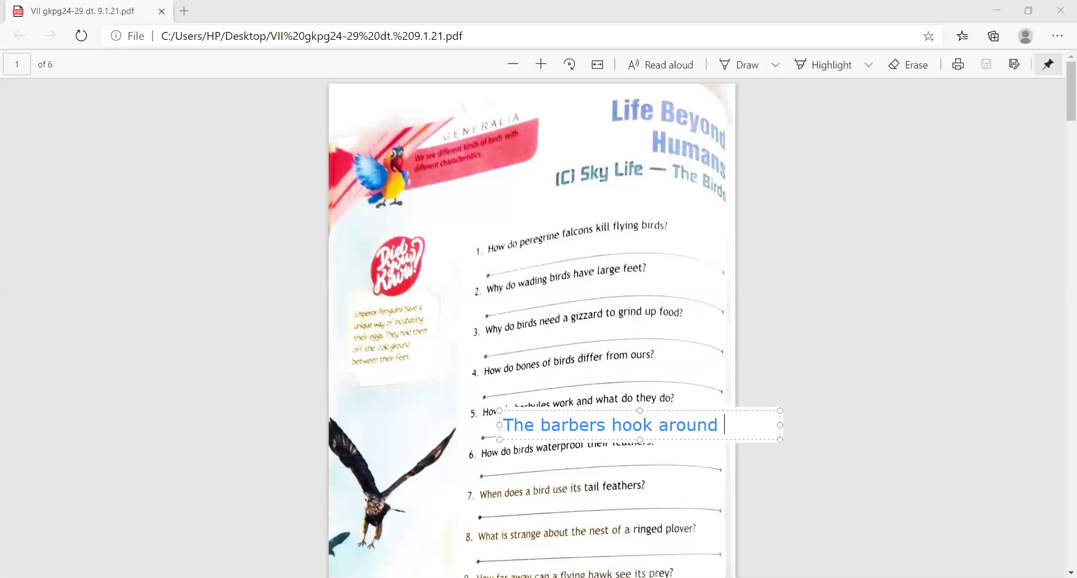
type("one another to ")
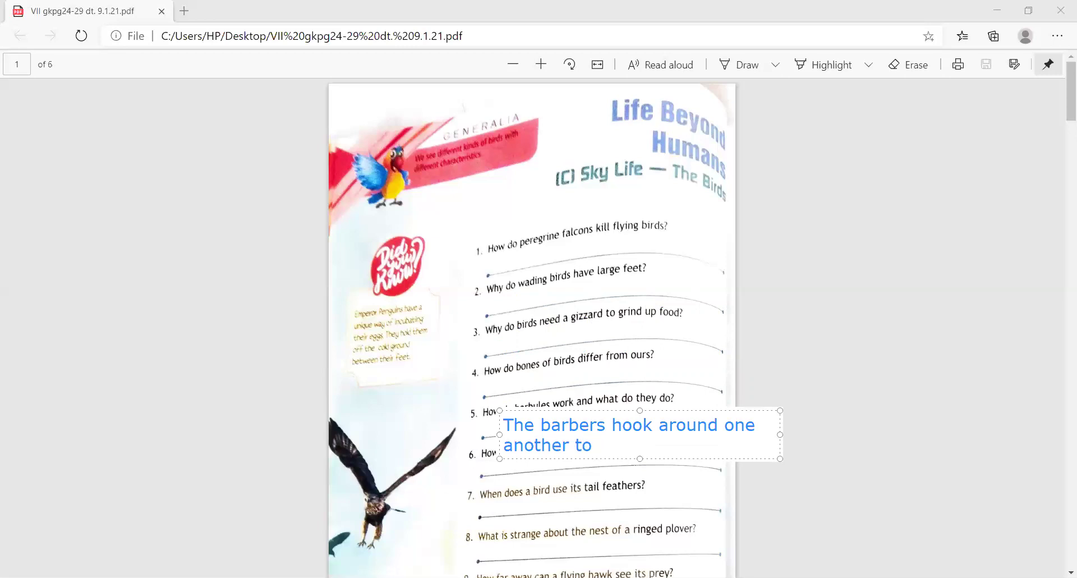
type("keep ")
type("the feather in sh")
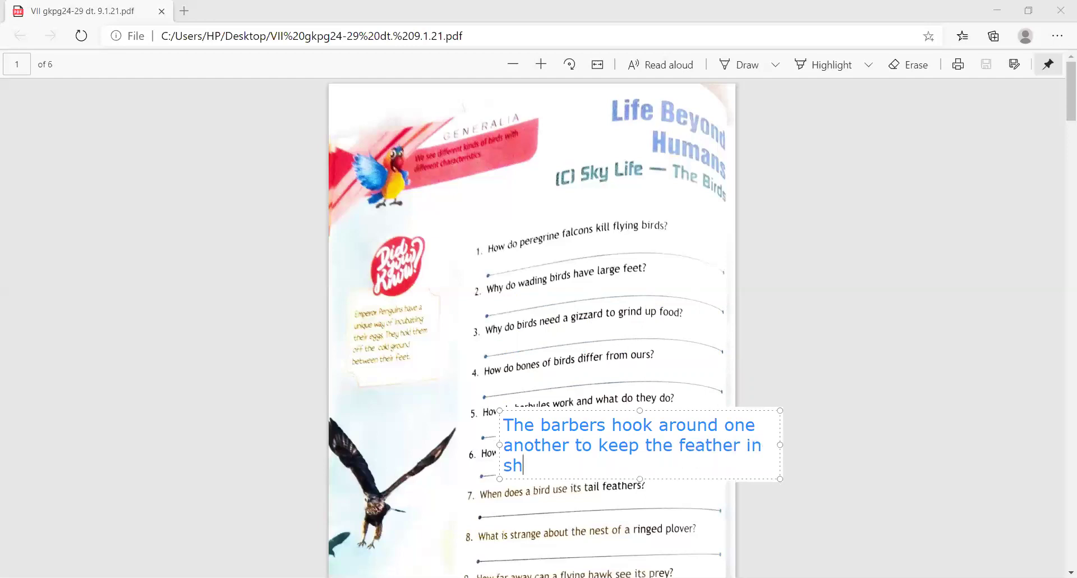
type("ape")
left_click(491, 472)
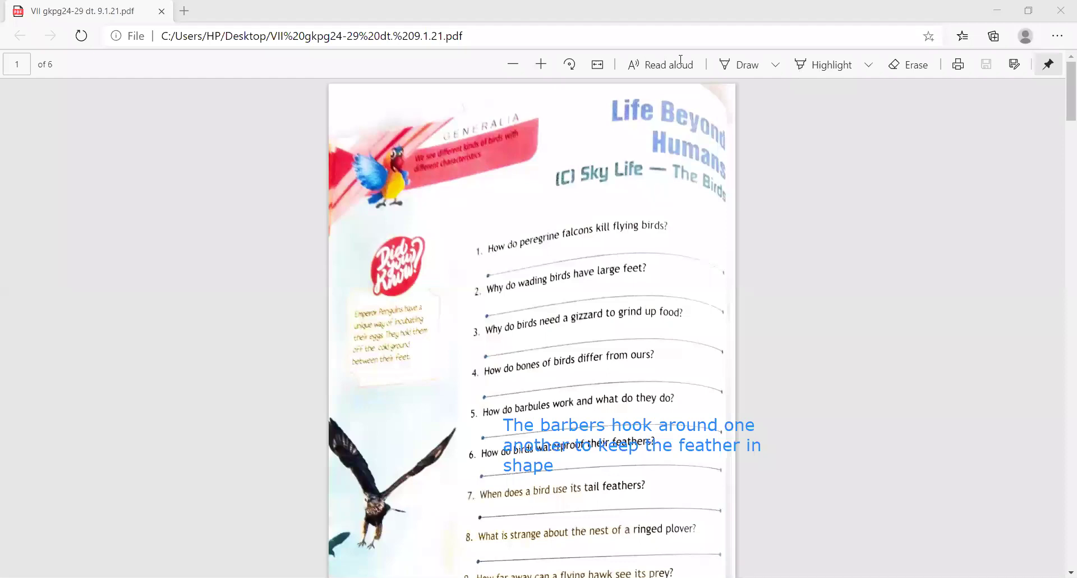
key("ctrl+z")
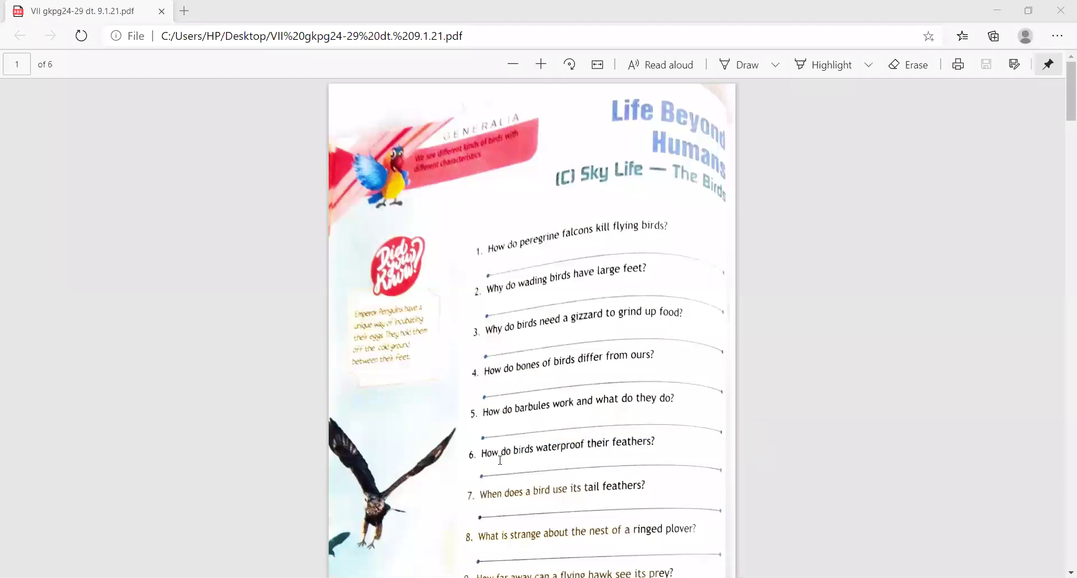
Step: Type 'birds coat their feathers with oil from preen gland of their tail', fixing typos
left_click(498, 466)
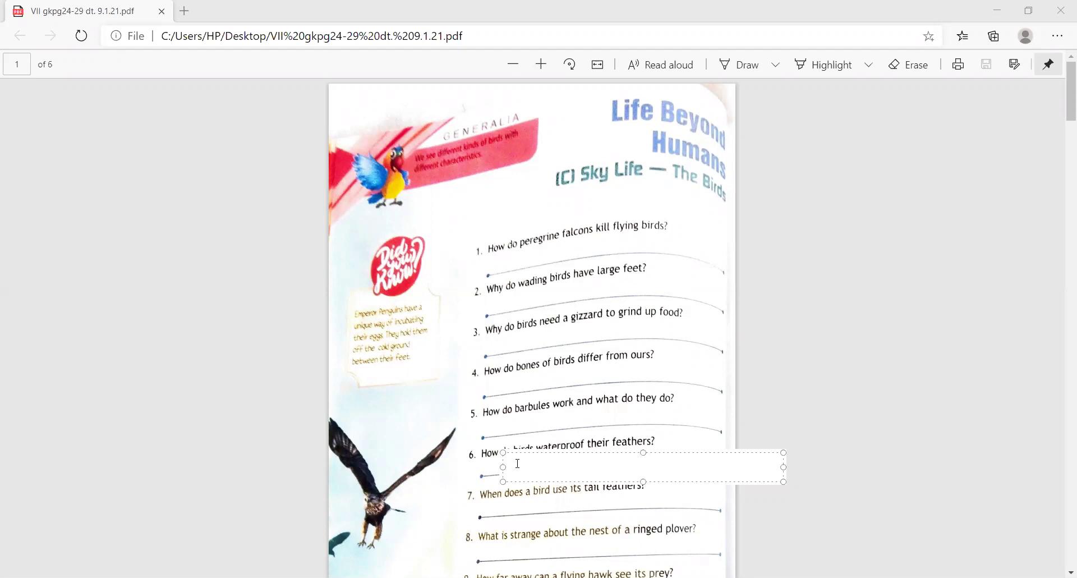
type("birds ")
type("coat ")
type("their feathers")
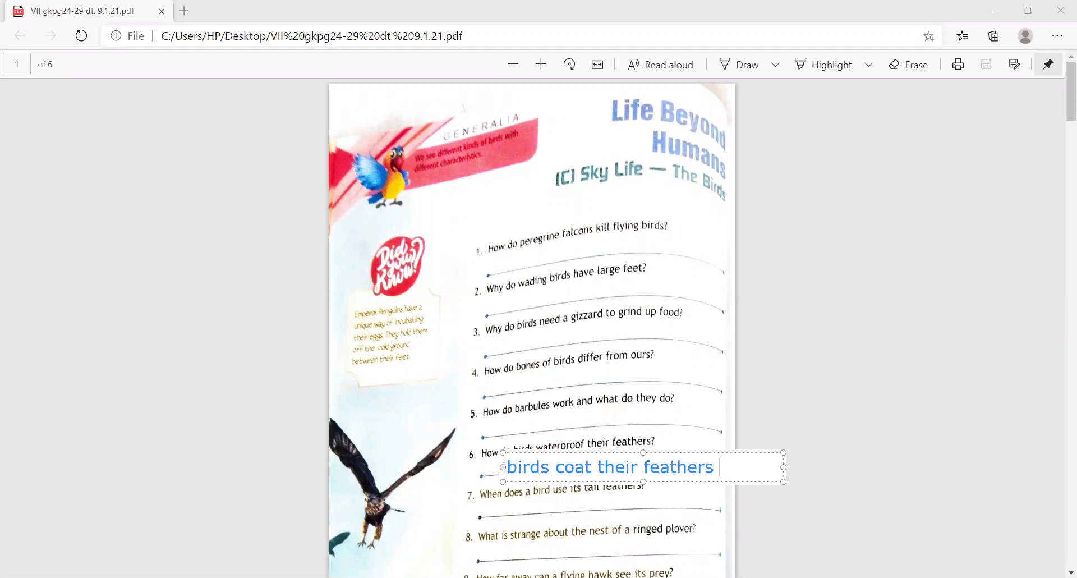
type("with oil")
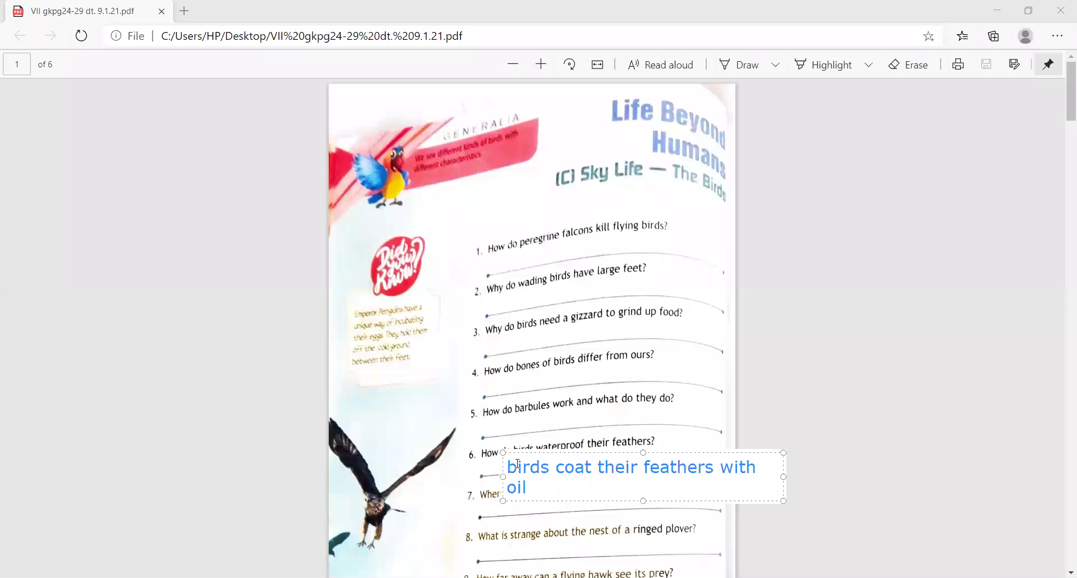
type(" from")
type("preen gland ")
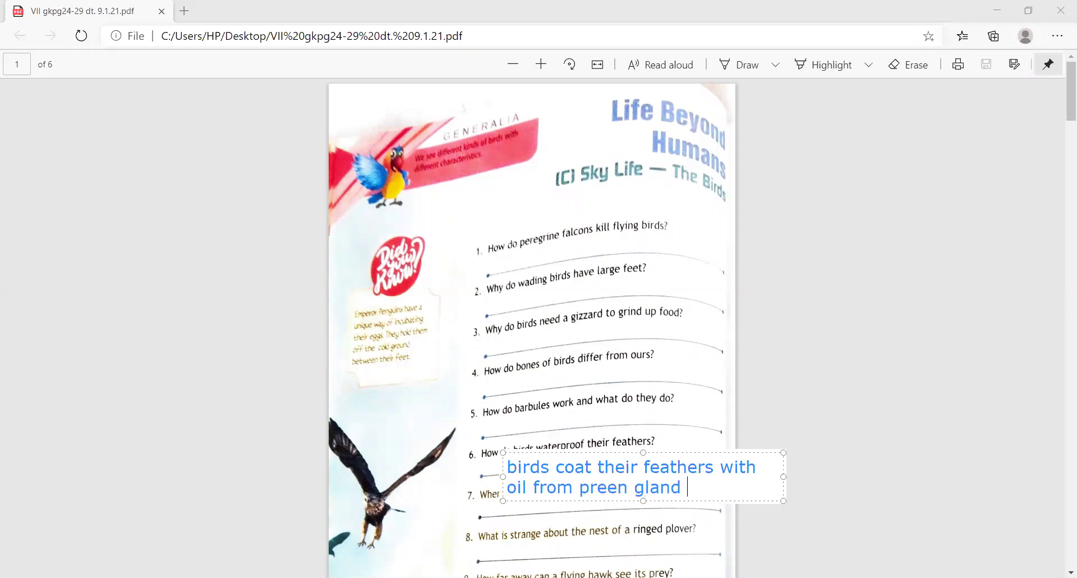
type("of ther")
key("BackSpace")
type("or tail")
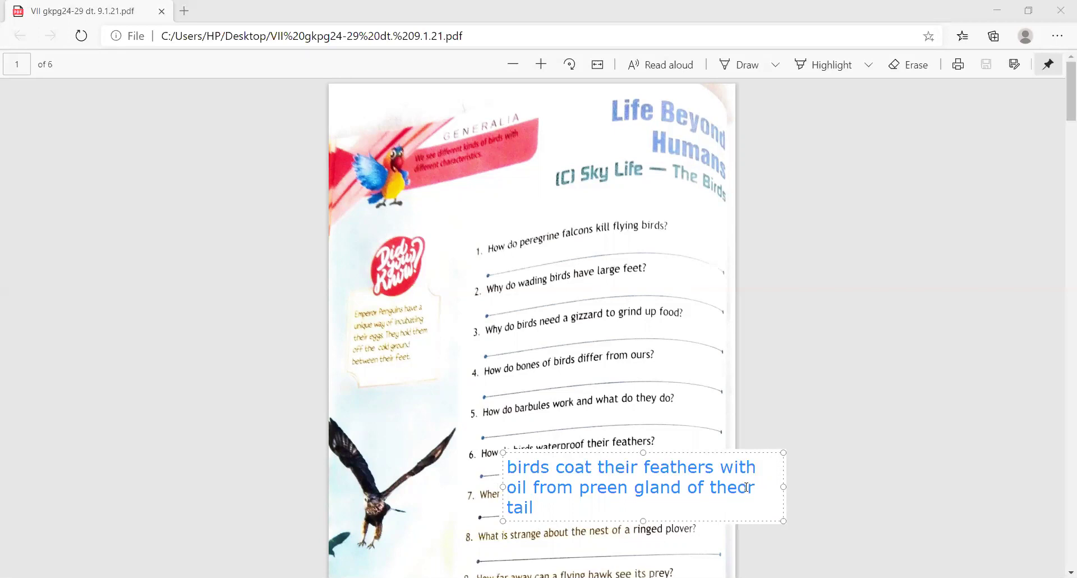
key("BackSpace")
type("i")
Step: Undo the question 6 answer and add 'to steer & Stop' on question 7's line
left_click(488, 518)
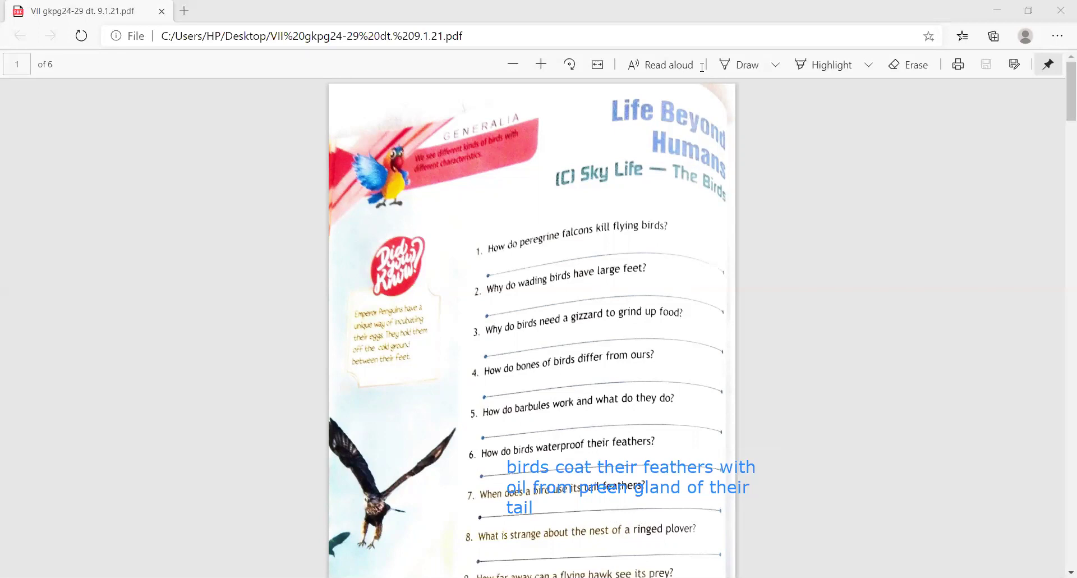
key("ctrl+z")
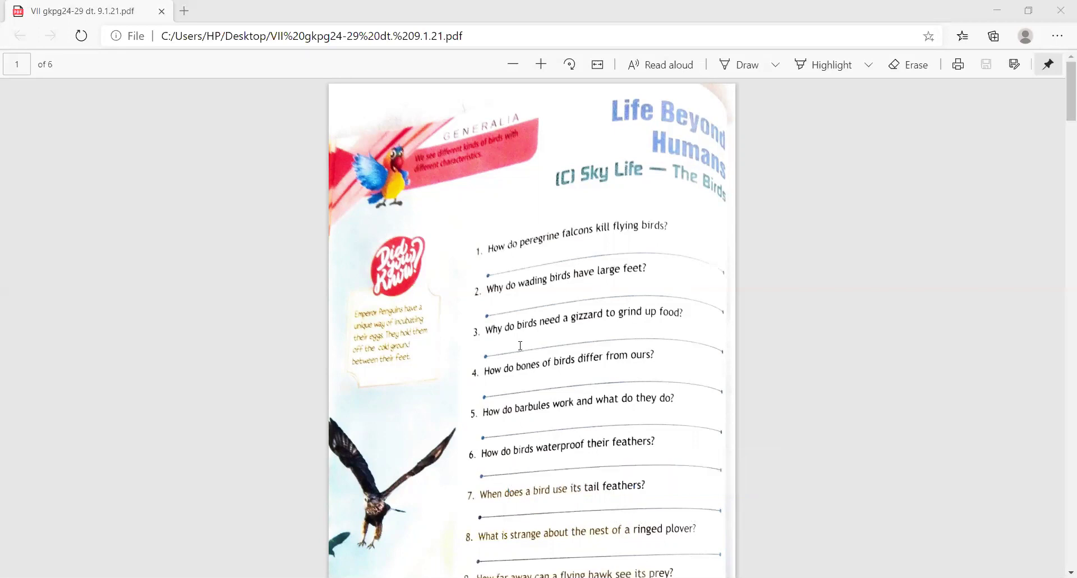
left_click(494, 517)
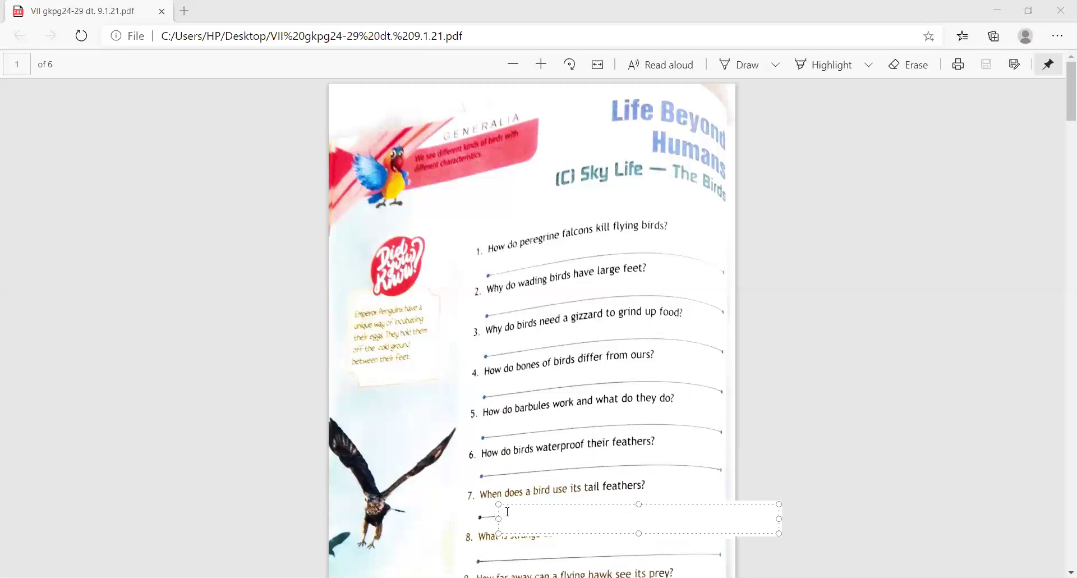
type("to")
type(" steer & Stop")
left_click(491, 556)
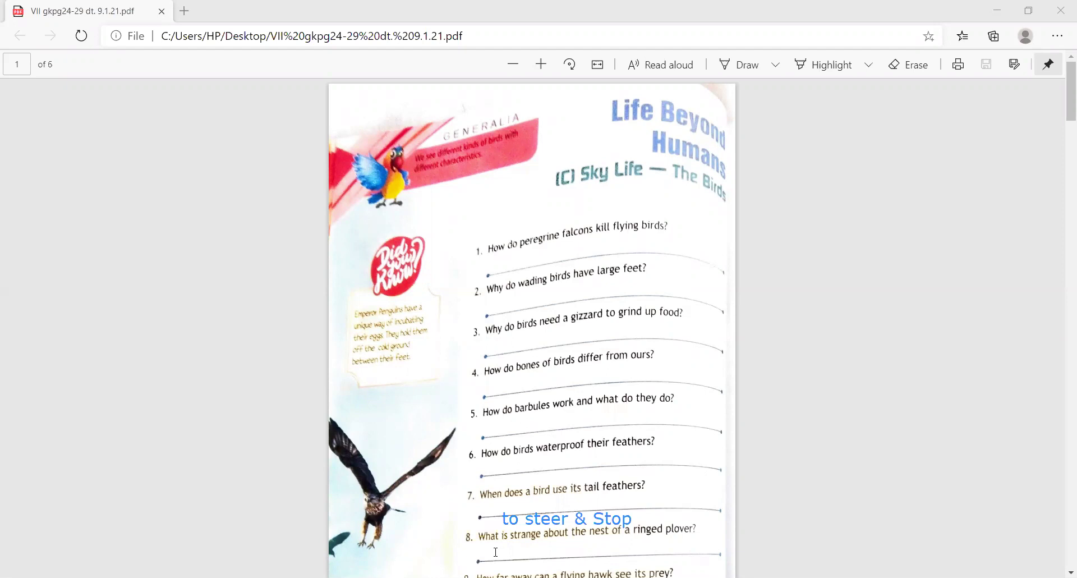
Step: Add a question 8 answer saying it lays its eggs on the beach, then remove it
left_click(496, 551)
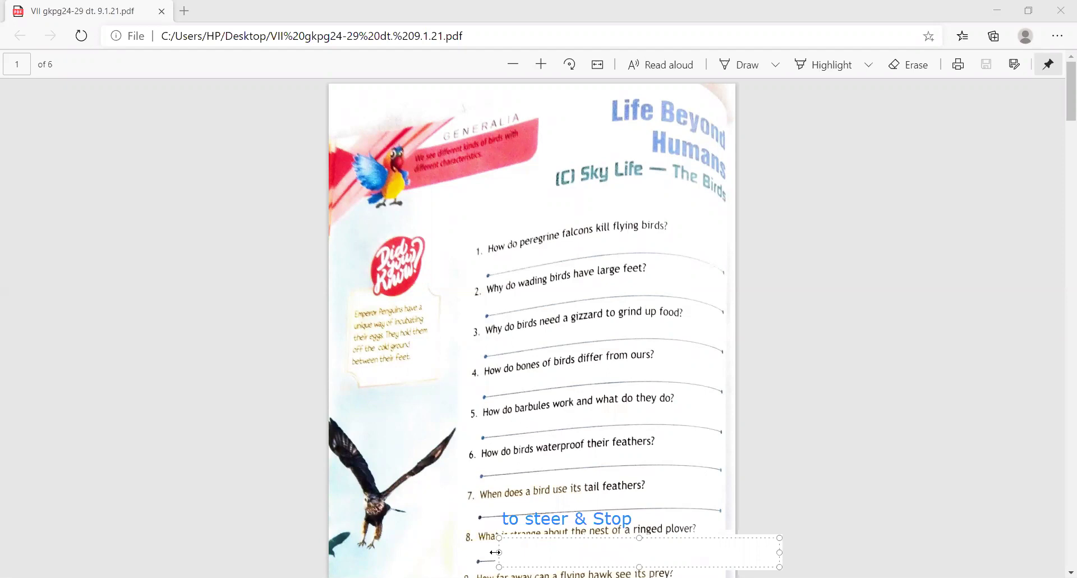
type("It does not build")
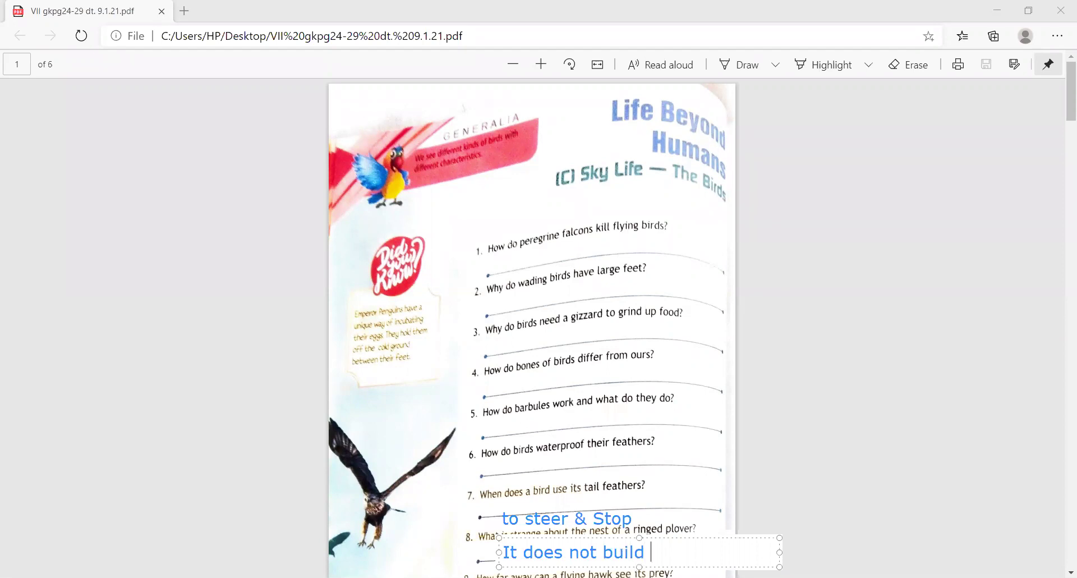
type("he nest . it")
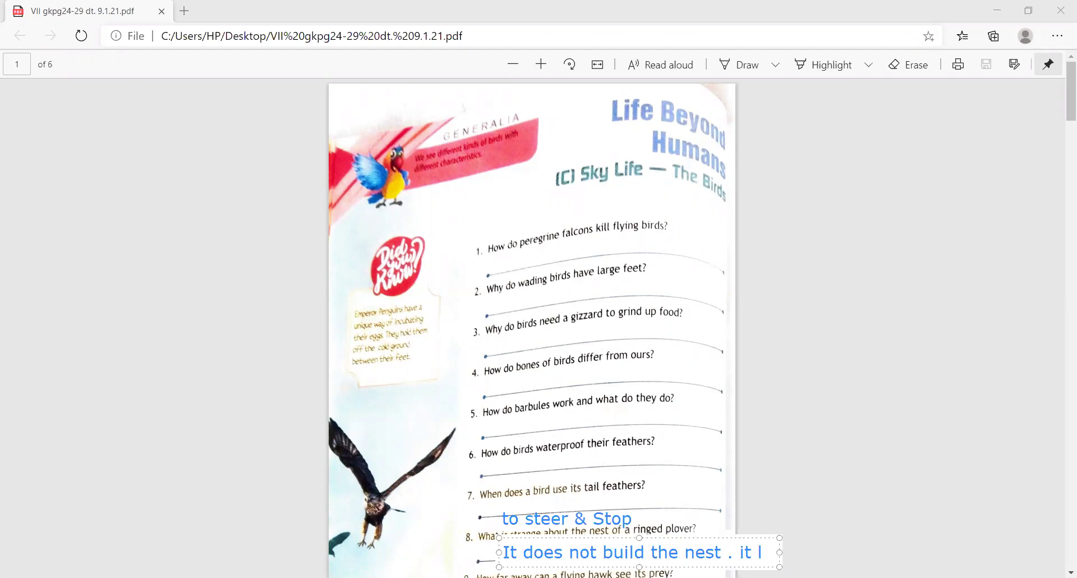
type(" la")
type("ys its e")
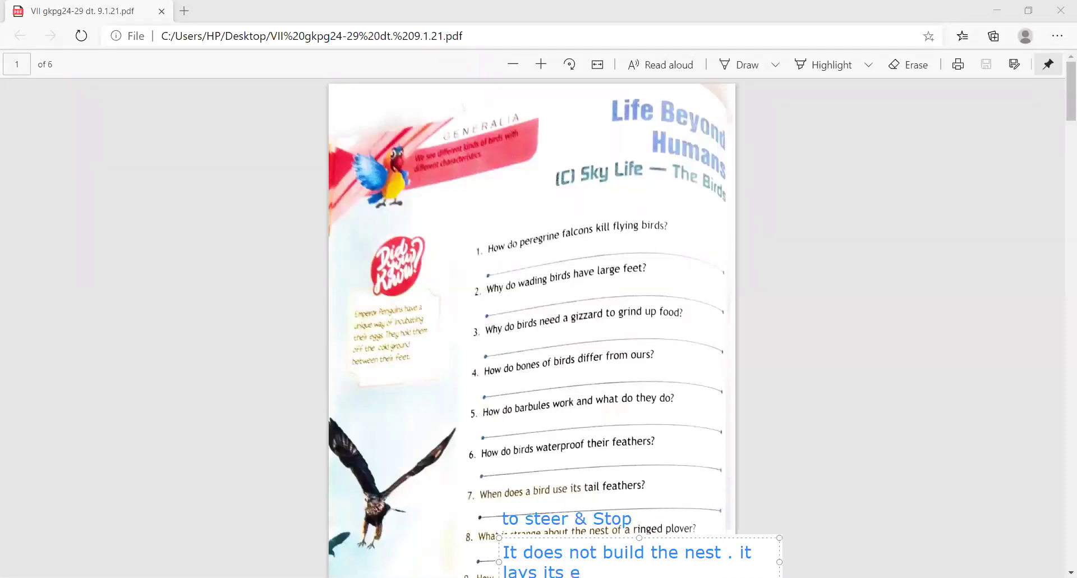
type("ggs on the beath")
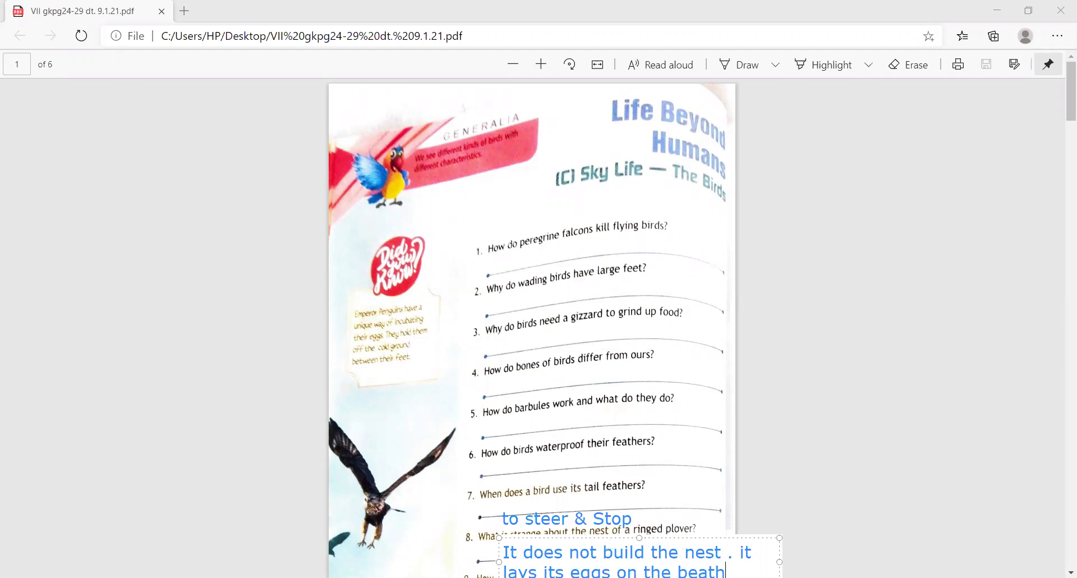
key("BackSpace")
key("BackSpace")
type("c")
type("h")
key("F5")
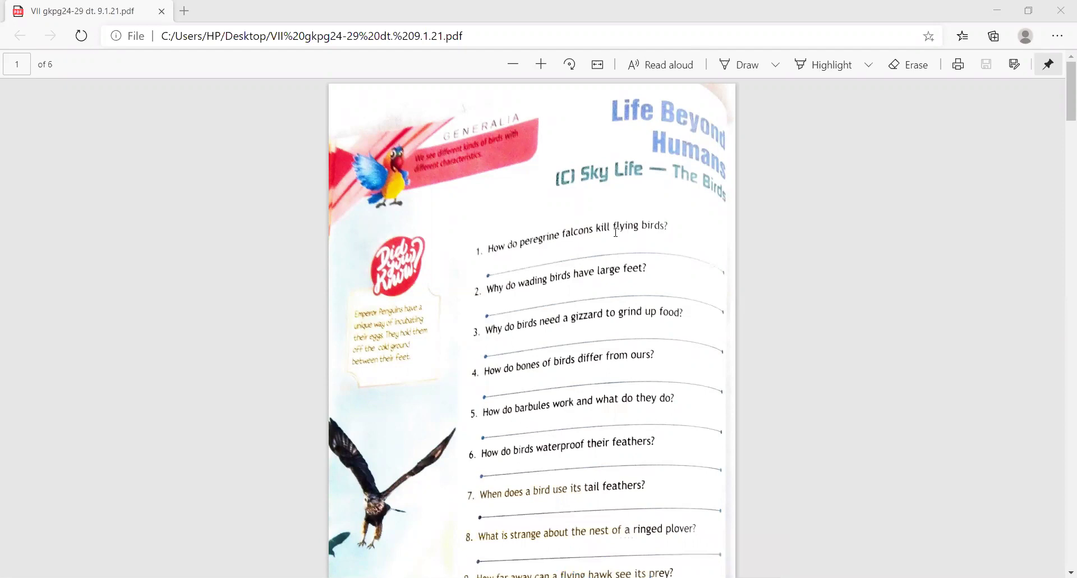
Step: Discard an empty text box beside question 2 and scroll down to questions 9–12
left_click(553, 291)
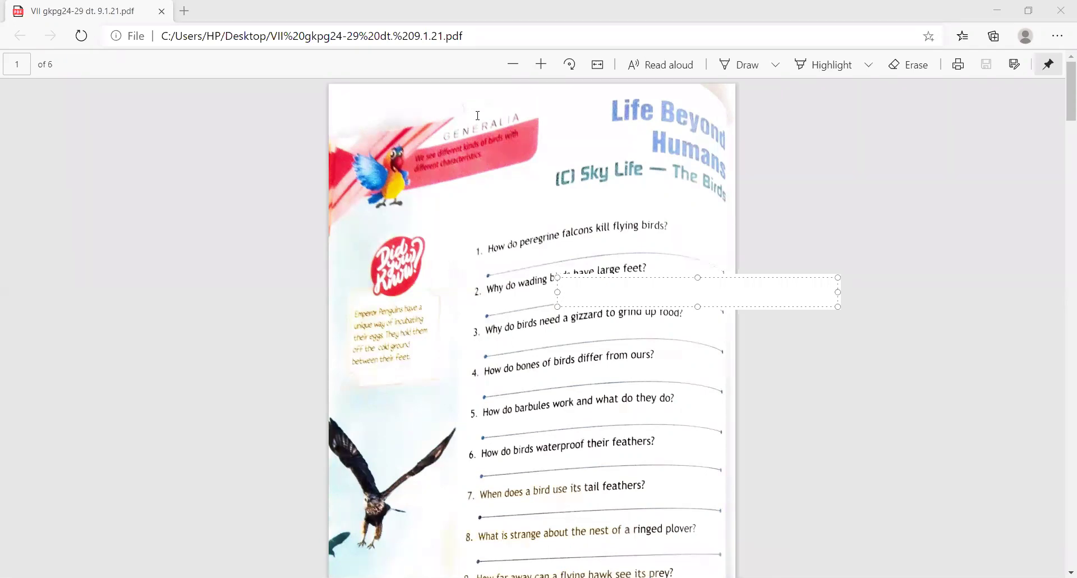
key("Escape")
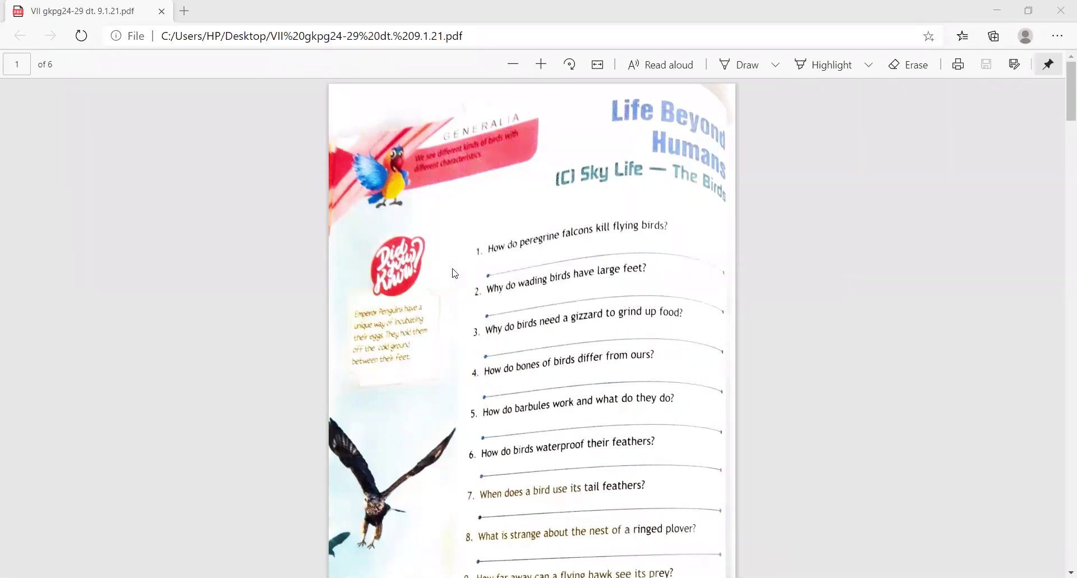
scroll(455, 273, "down", 1)
scroll(454, 273, "down", 1)
scroll(454, 274, "down", 2)
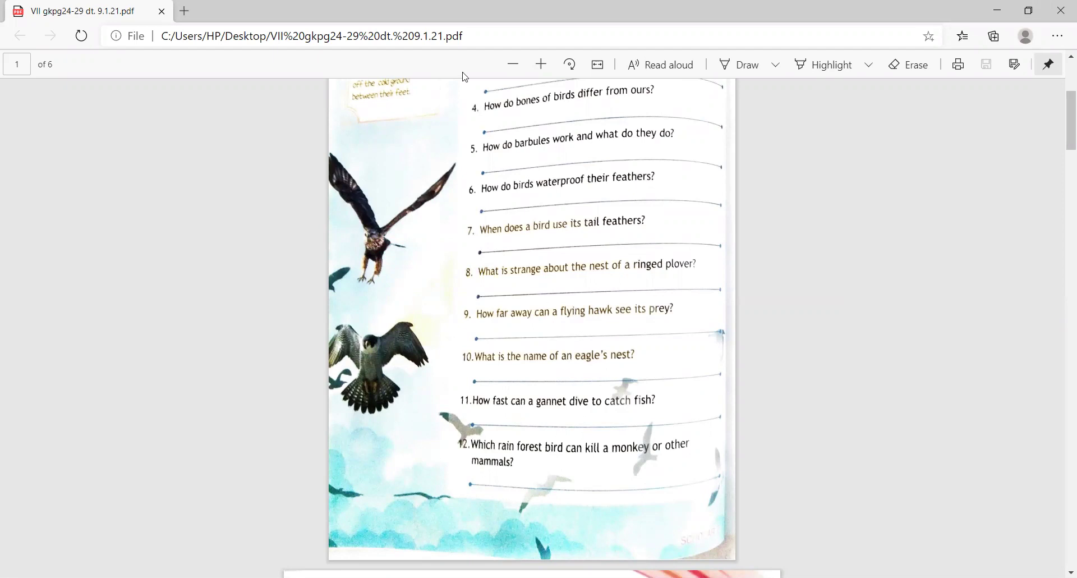
Step: Add the text '3 miles away' on question 9's answer line
left_click(494, 334)
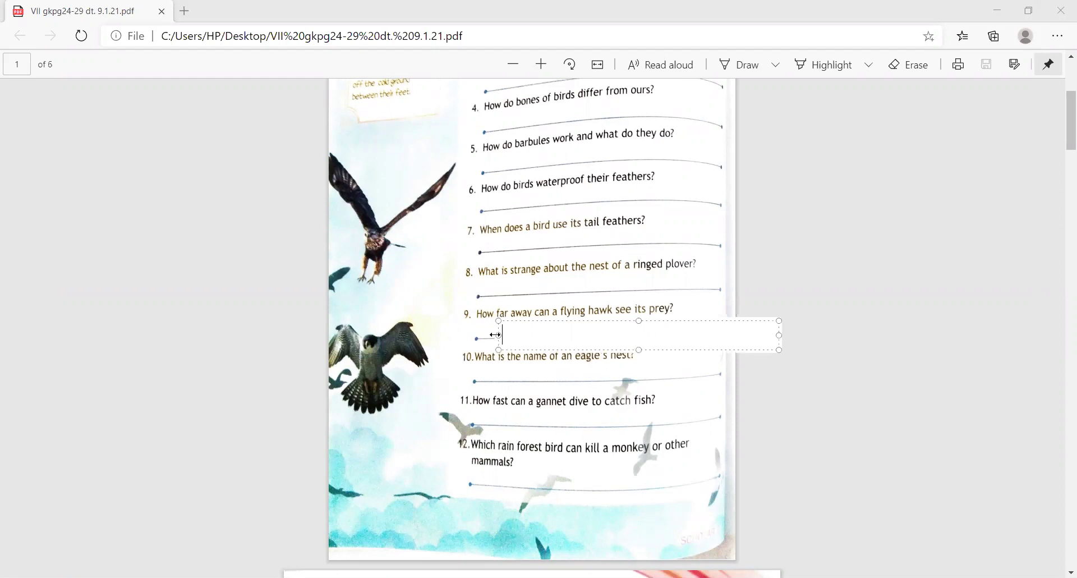
type("3 ")
type("miles ")
type(" away")
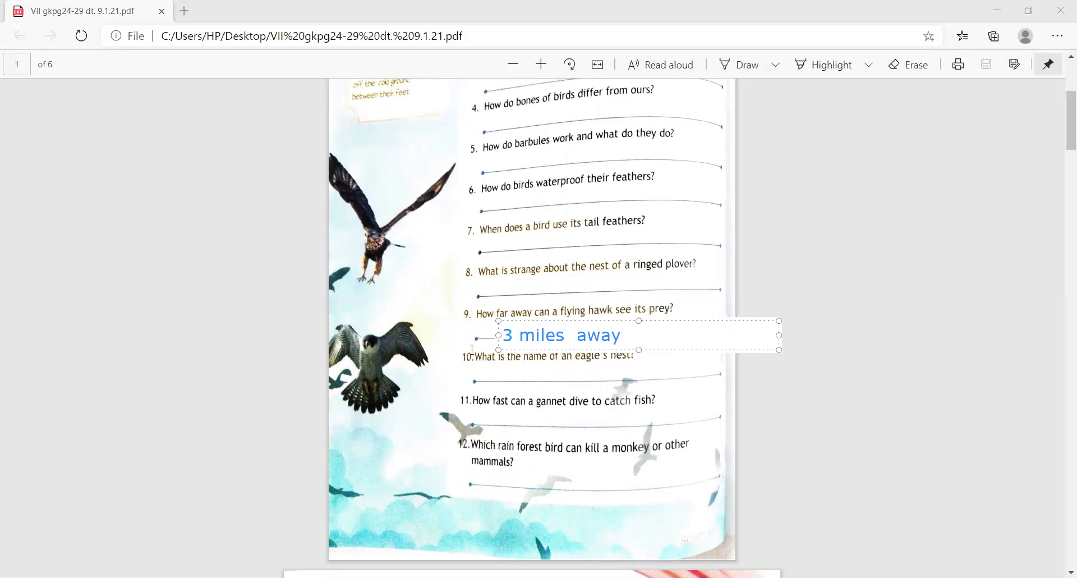
left_click(485, 371)
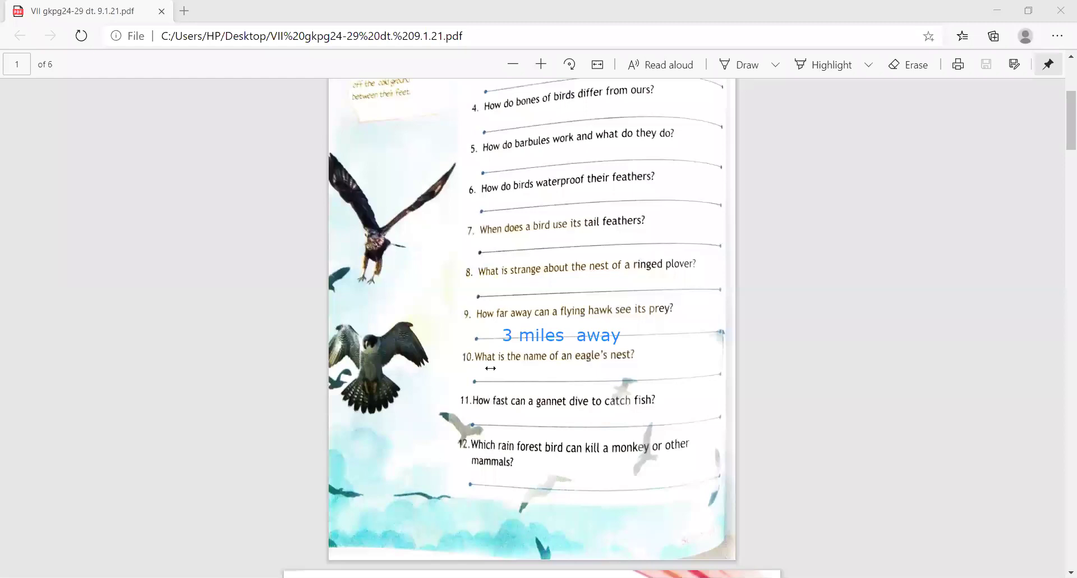
Step: Add 'Eyrie' on question 10's line and '60 mph' on question 11's line
left_click(490, 368)
type("Eyrie")
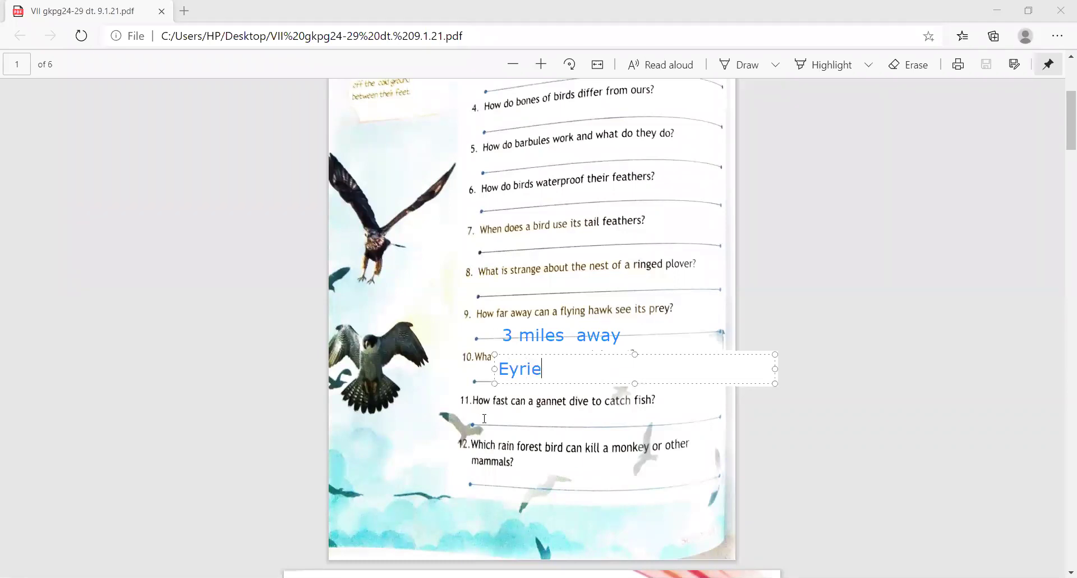
left_click(484, 418)
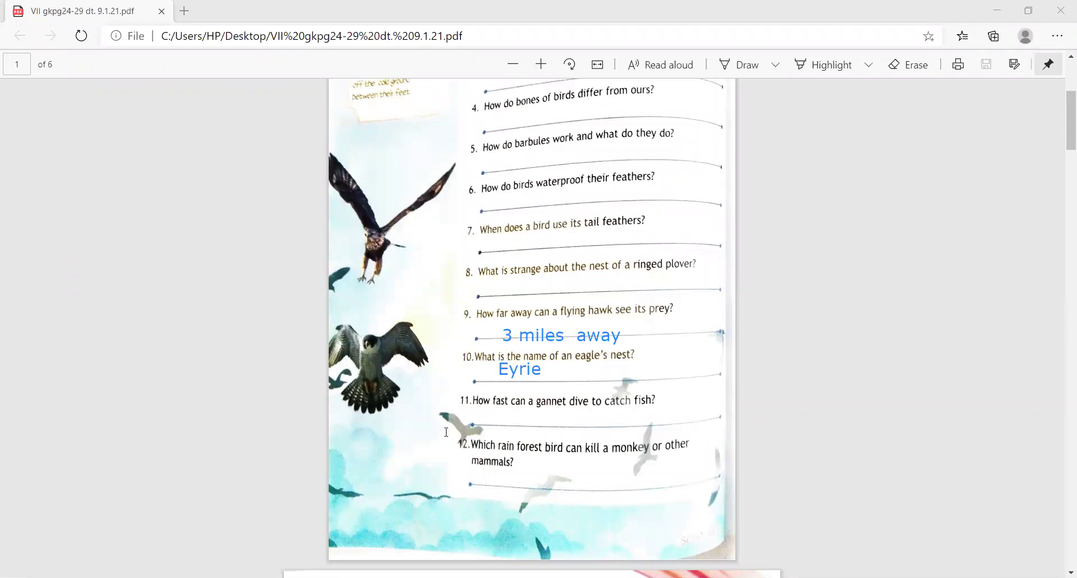
left_click(504, 420)
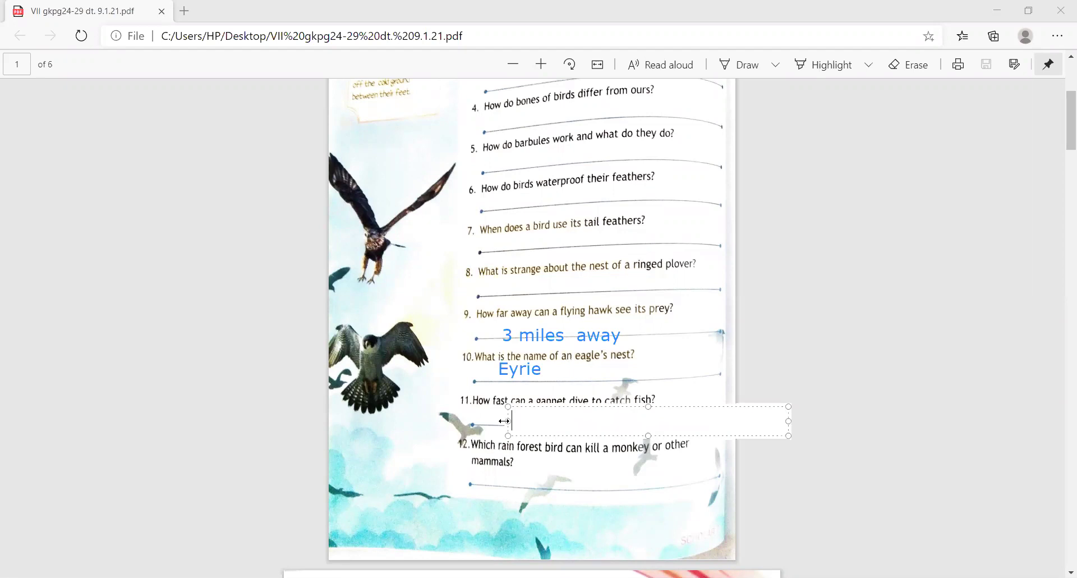
type("60 ")
type("mp h")
left_click(487, 476)
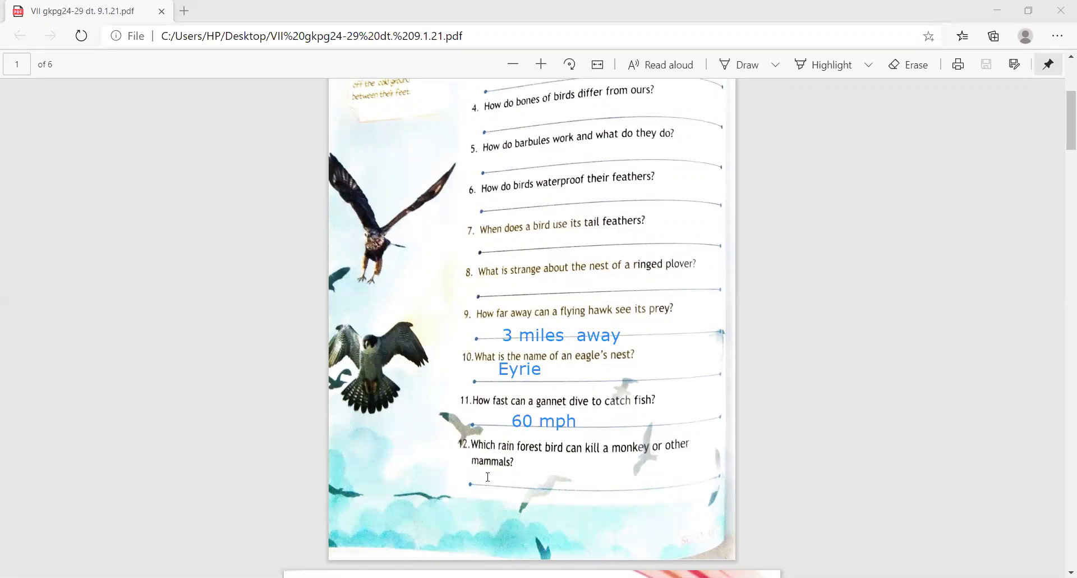
Step: Type 'Harpy Eagle' on question 12's answer line, correcting a typo
double_click(487, 476)
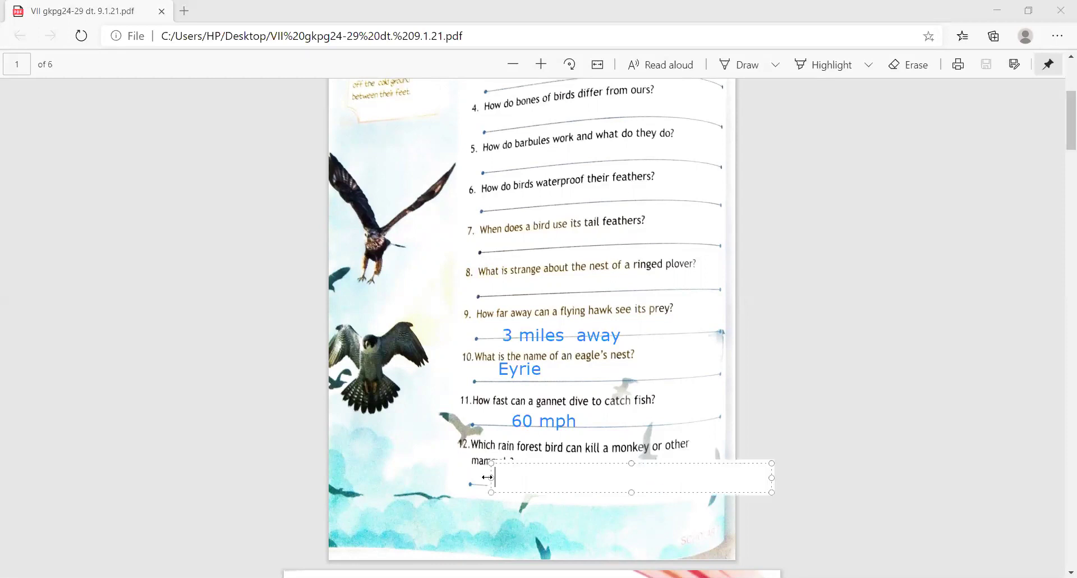
type("Harpy Eg")
key("BackSpace")
type("agle")
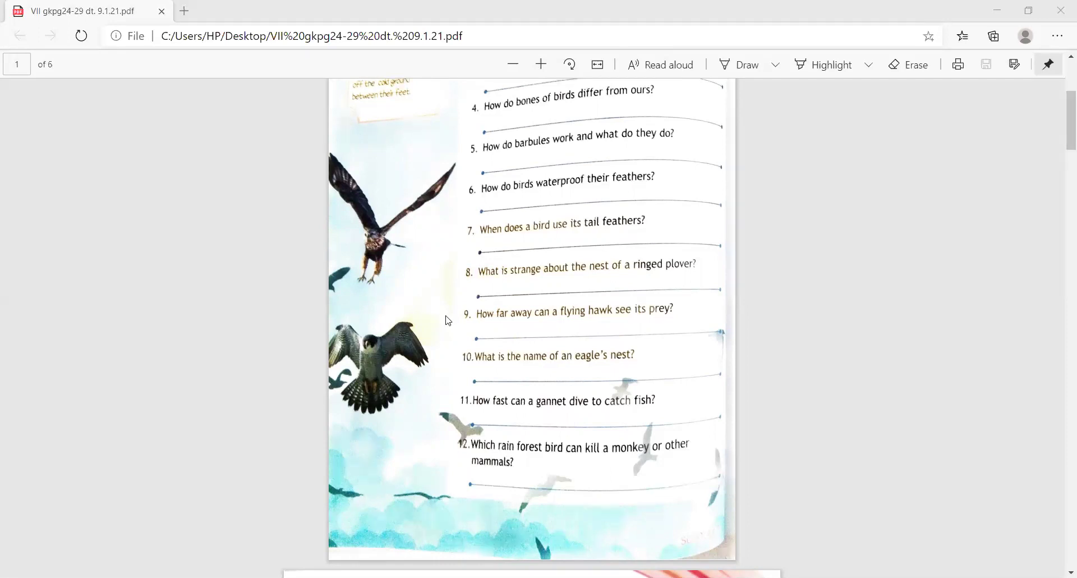
scroll(447, 319, "down", 1)
scroll(446, 319, "down", 2)
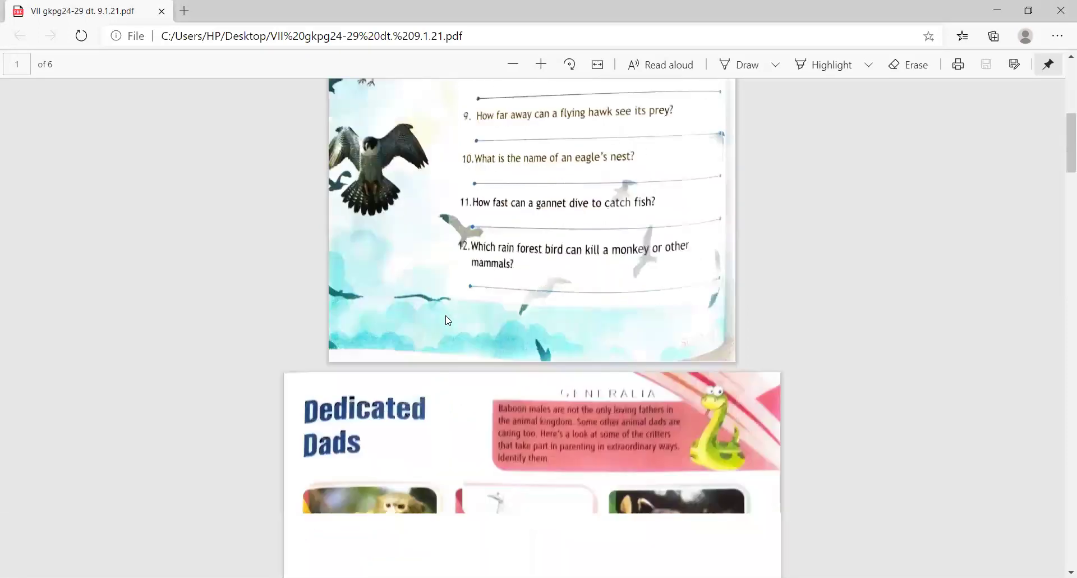
scroll(447, 319, "down", 2)
scroll(447, 320, "down", 2)
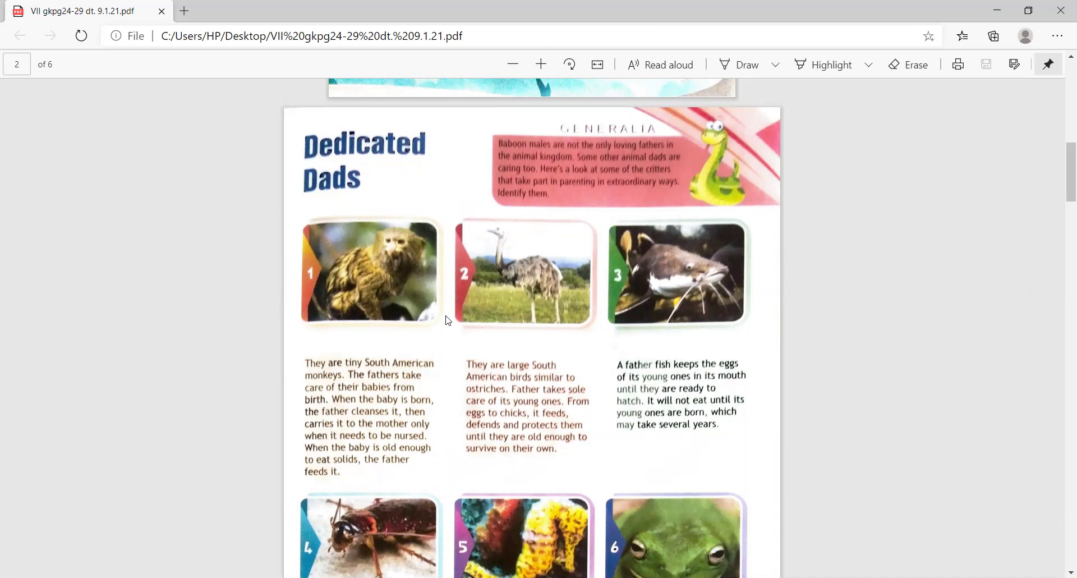
scroll(448, 320, "down", 1)
scroll(448, 320, "down", 1)
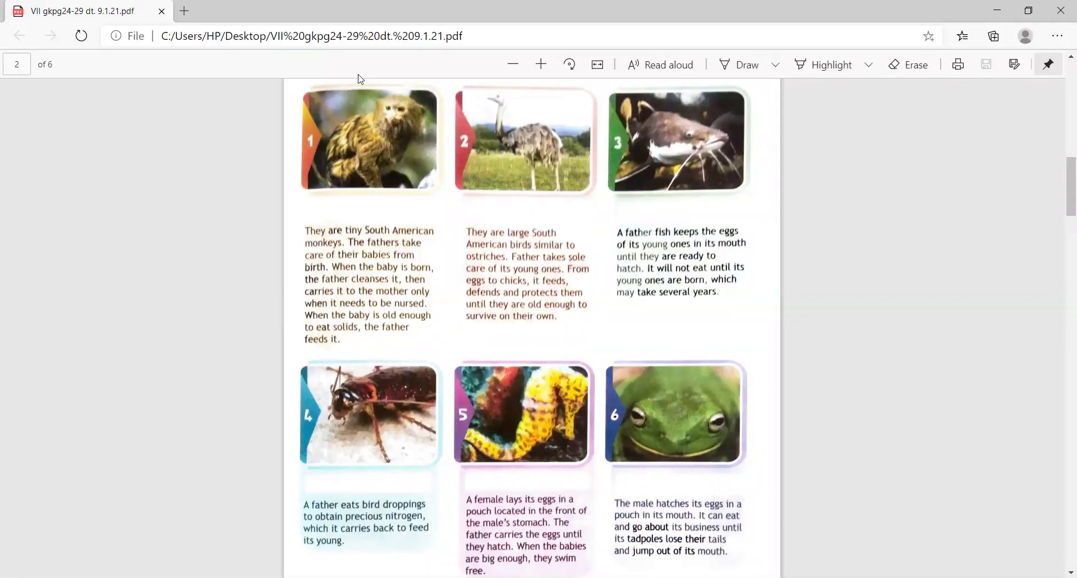
Step: Type blue labels 'Marmoset' under the marmoset card and 'Rhea' under the second card
left_click(344, 341)
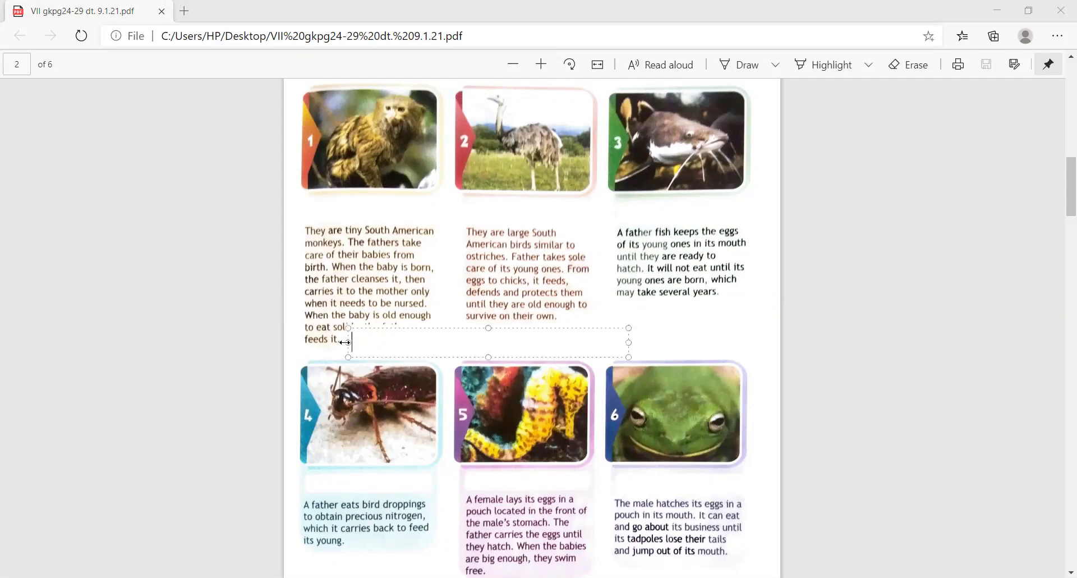
type("Marmoset")
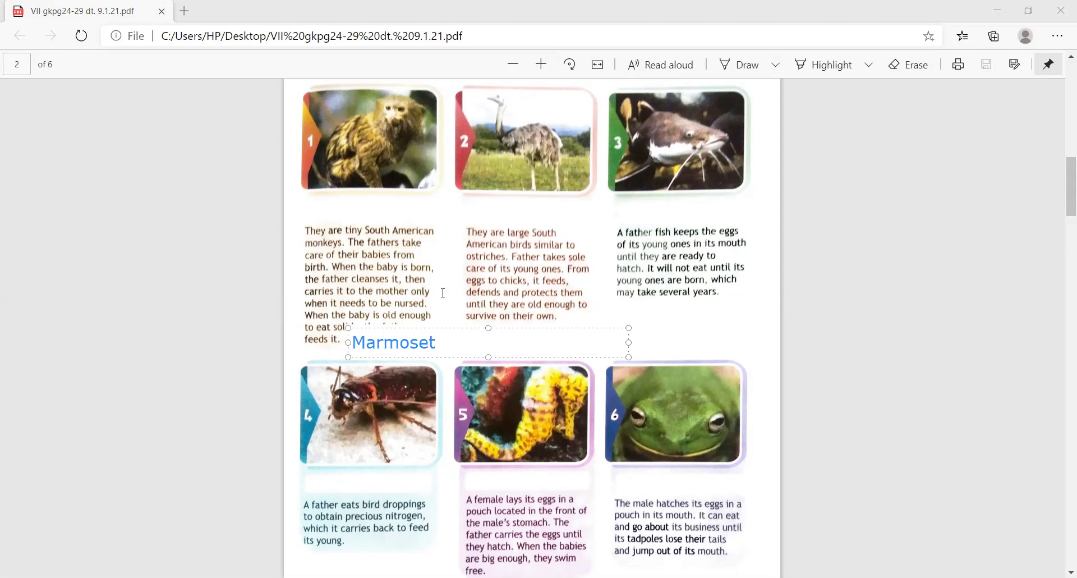
key("Escape")
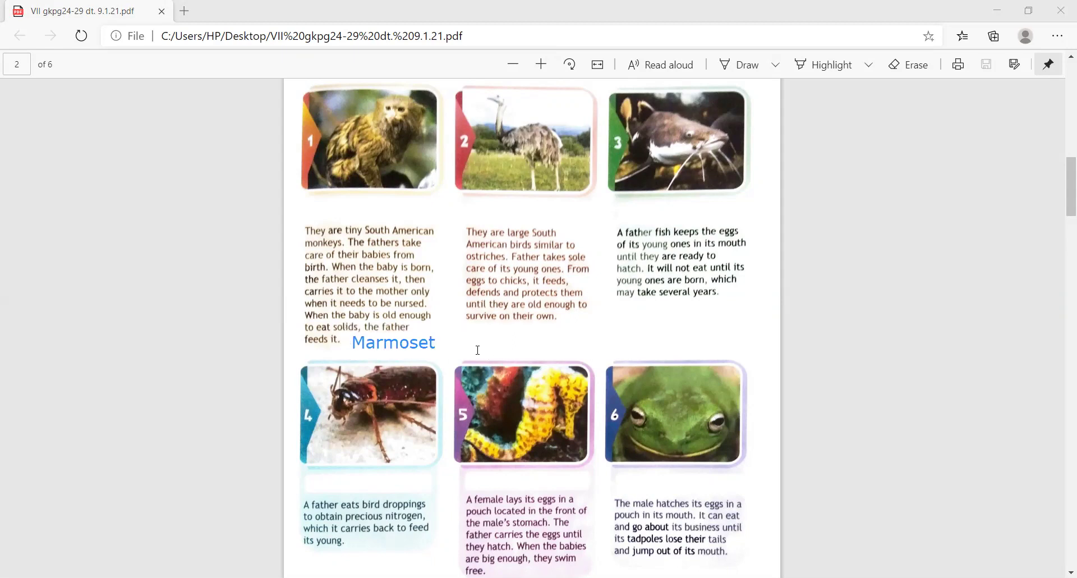
left_click(477, 350)
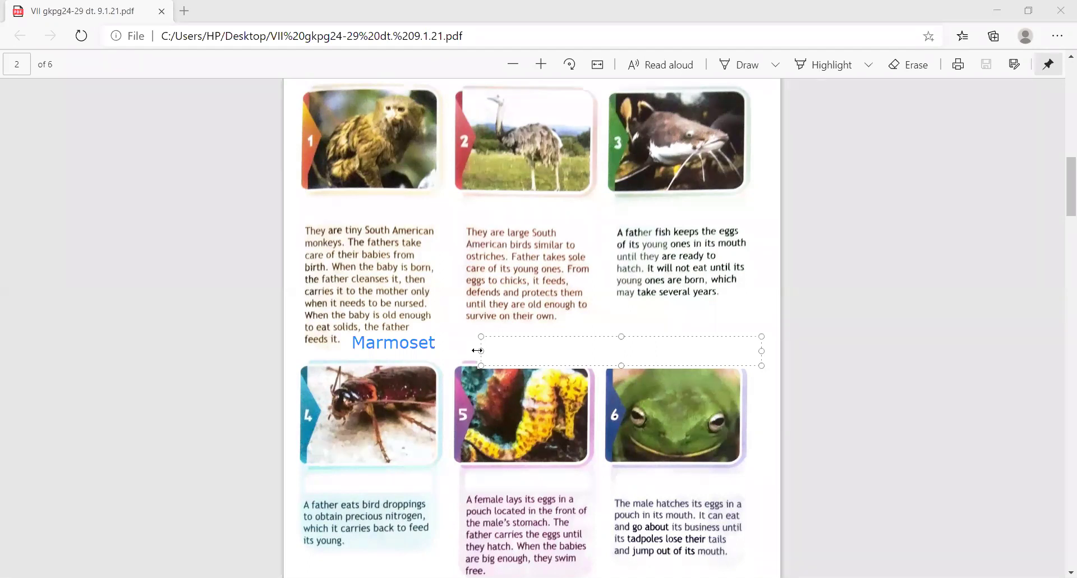
type("Rhea")
left_click(647, 323)
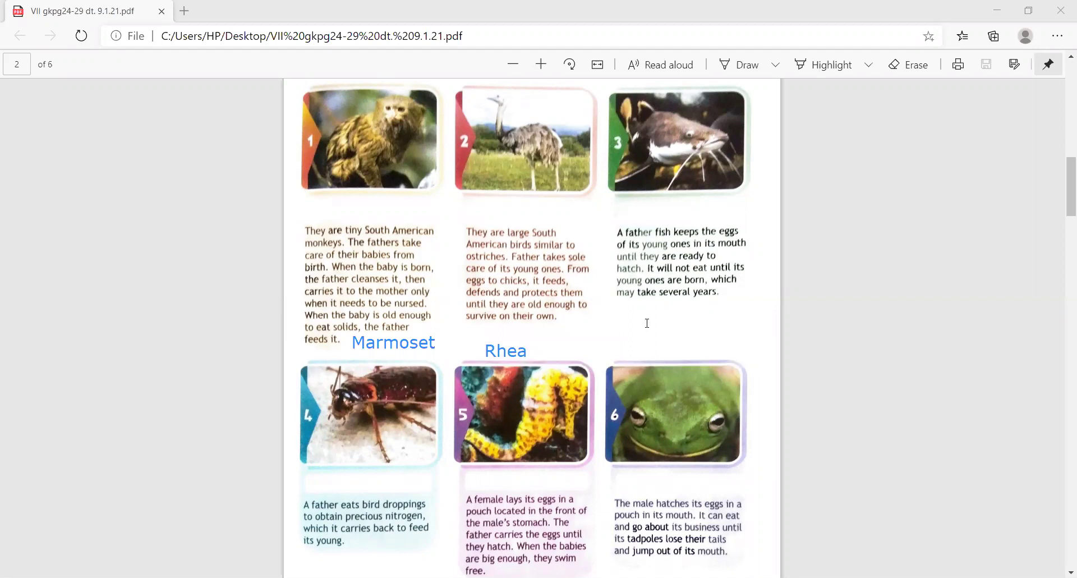
left_click(635, 349)
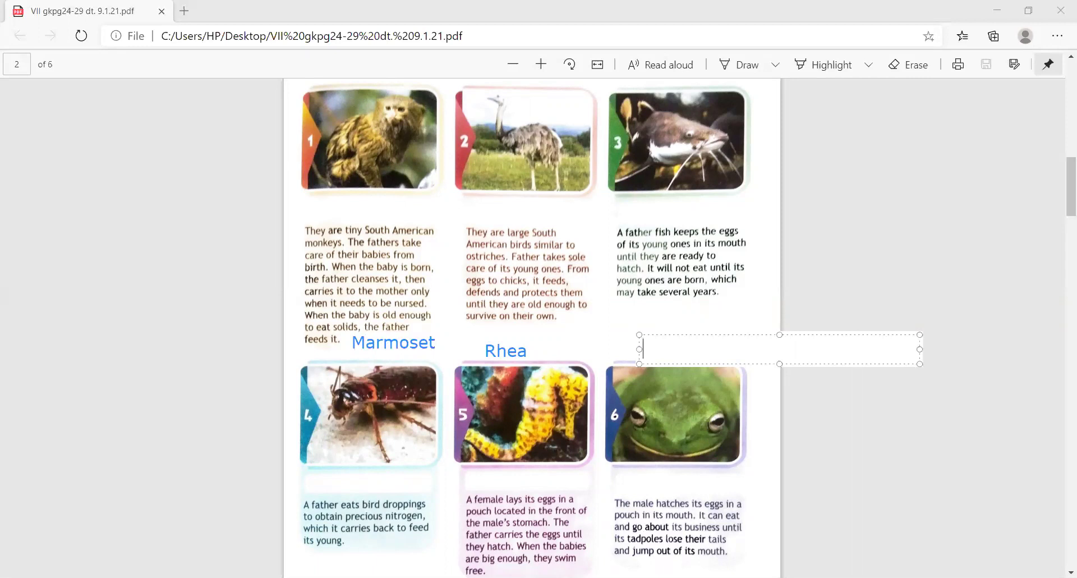
Step: Type 'catfish' under card 3 and 'cockroach' under card 4, fix its spelling, and discard a stray empty box
type("cat")
type("fish")
left_click(309, 561)
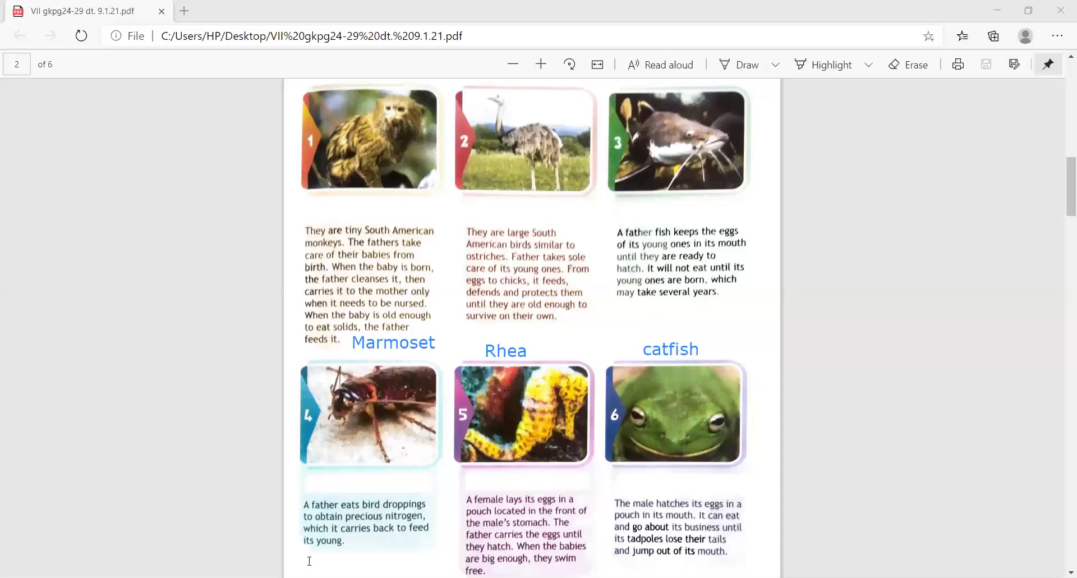
left_click(309, 560)
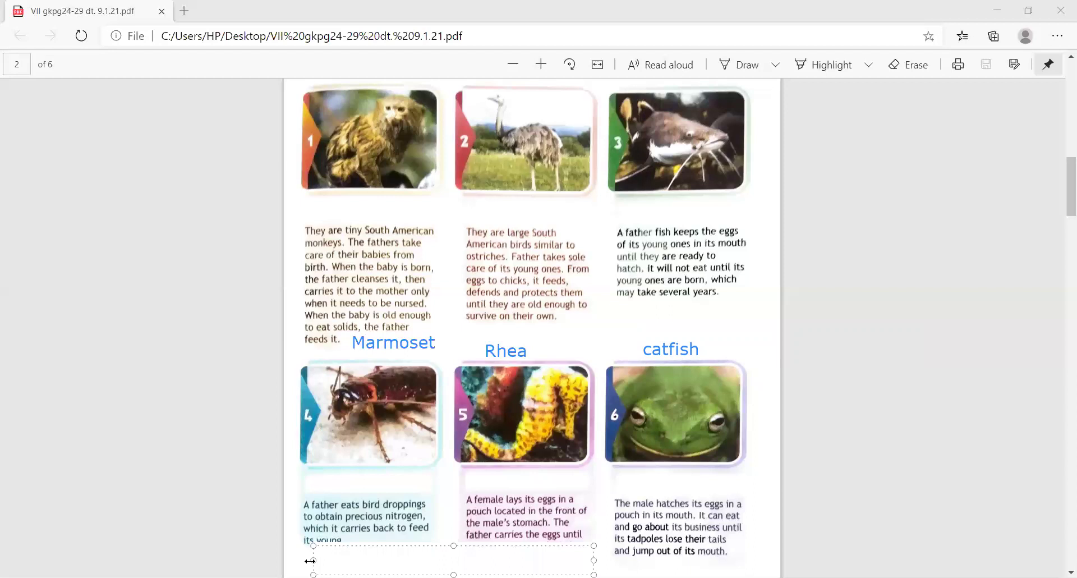
type("coc")
type("kroch")
left_click(373, 561)
type("a")
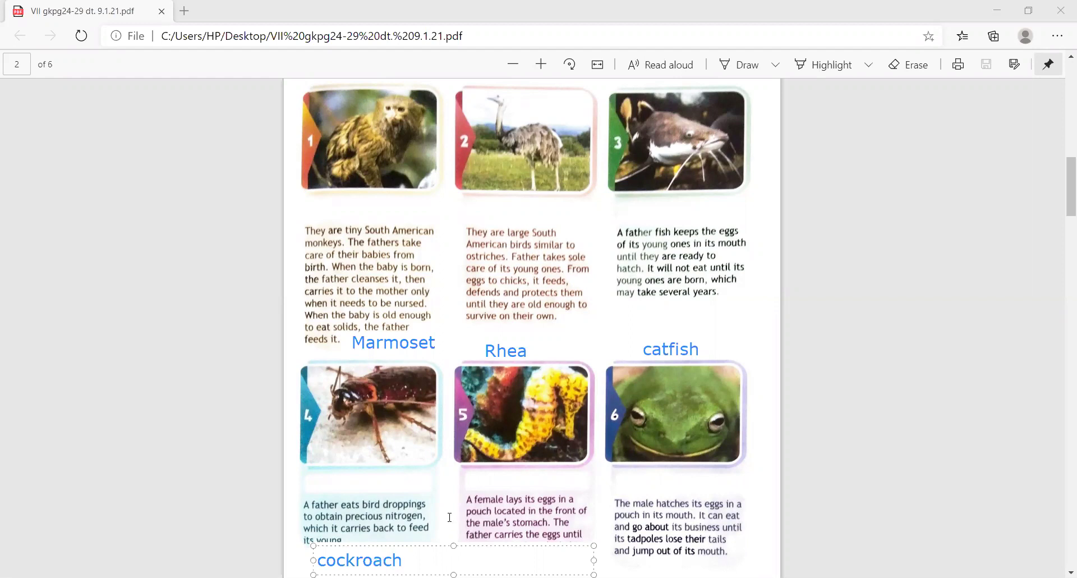
left_click(449, 516)
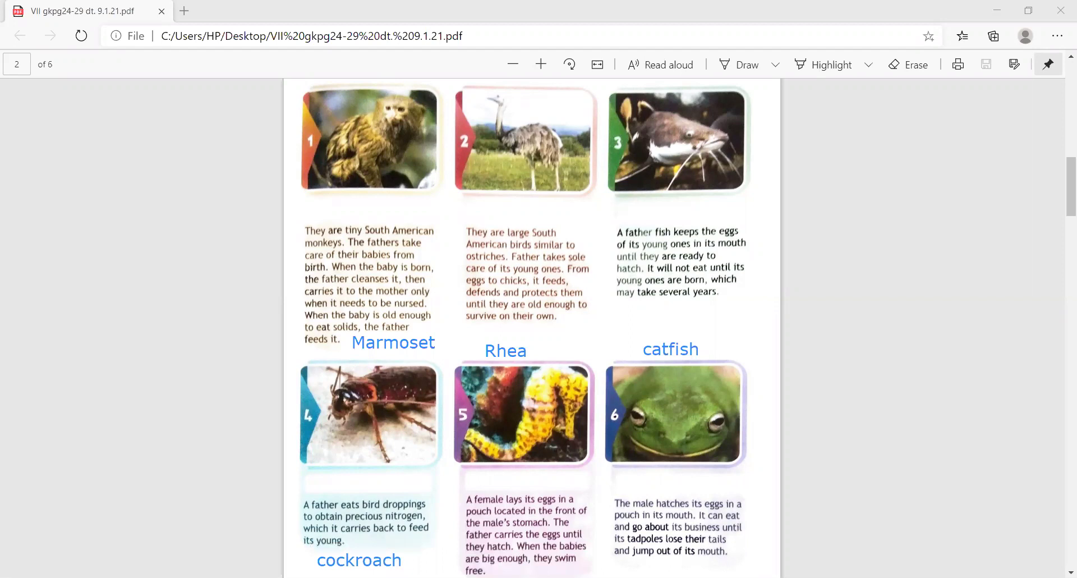
left_click(501, 559)
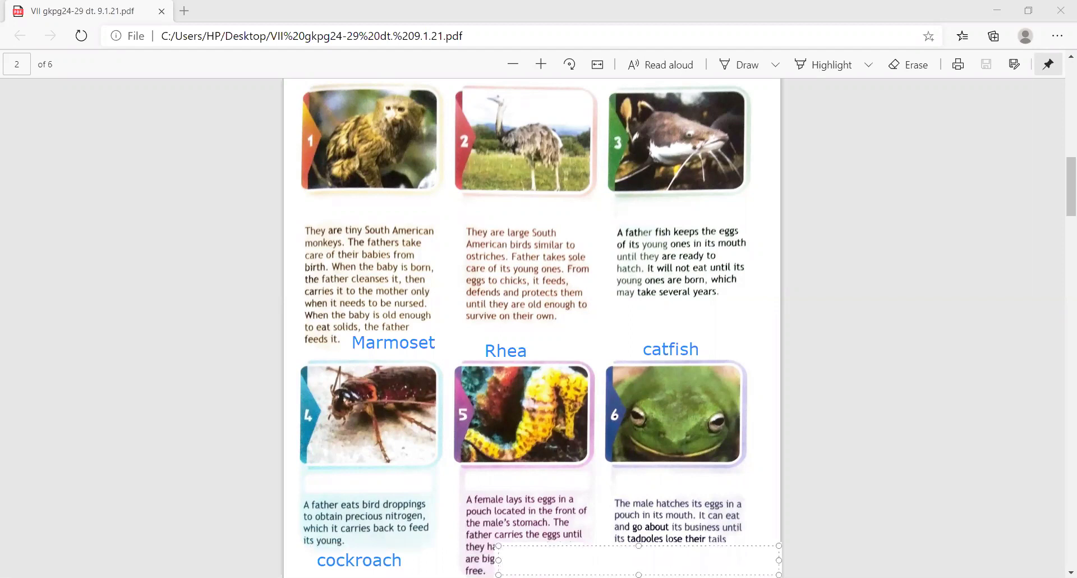
left_click(539, 489)
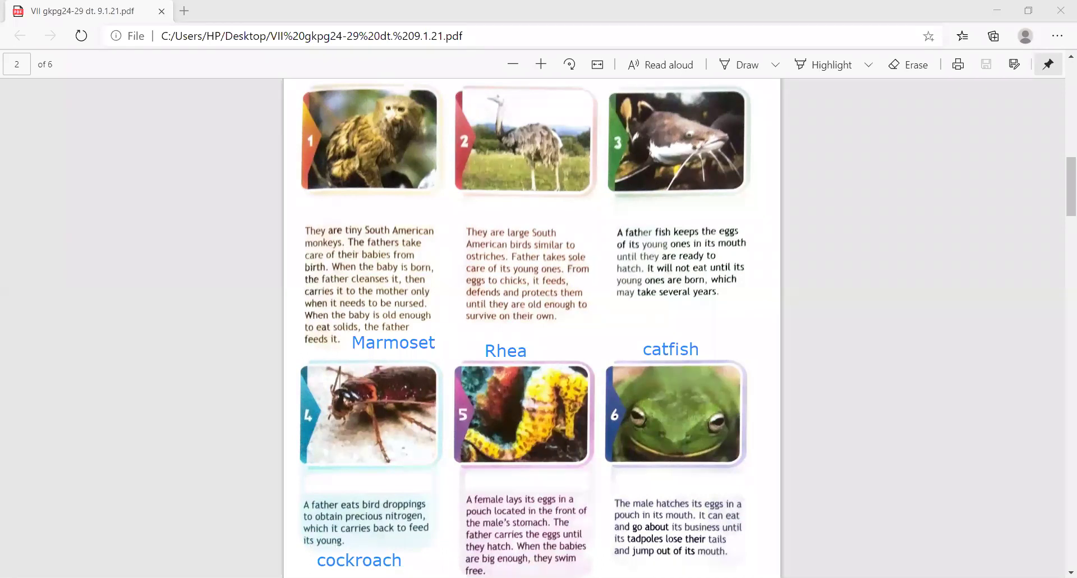
Step: Type 'Sea horse' below the seahorse card and 'Darwin frog' below the frog card
left_click(505, 559)
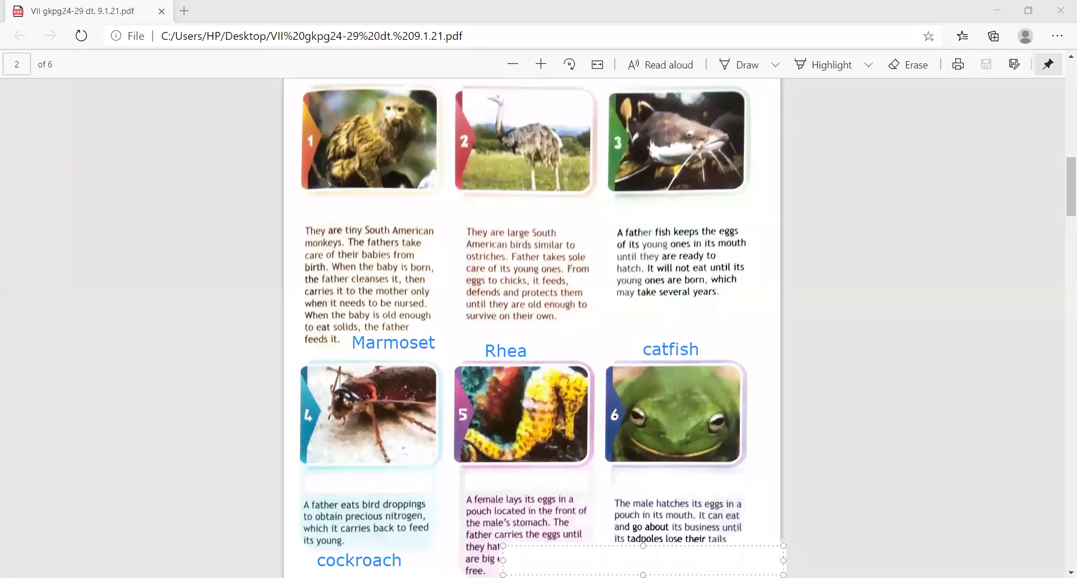
type("Sea horse")
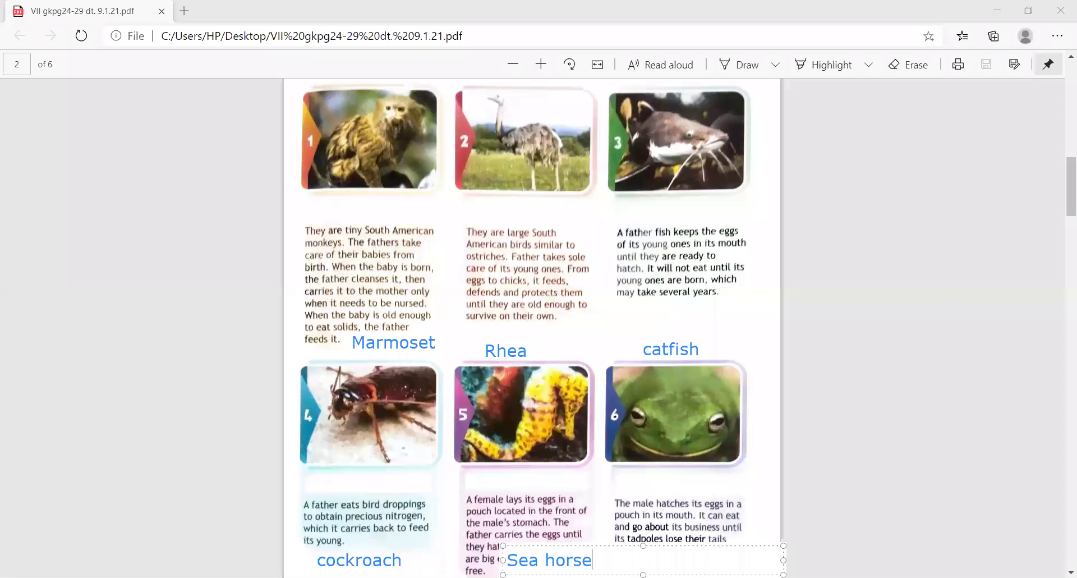
left_click(779, 497)
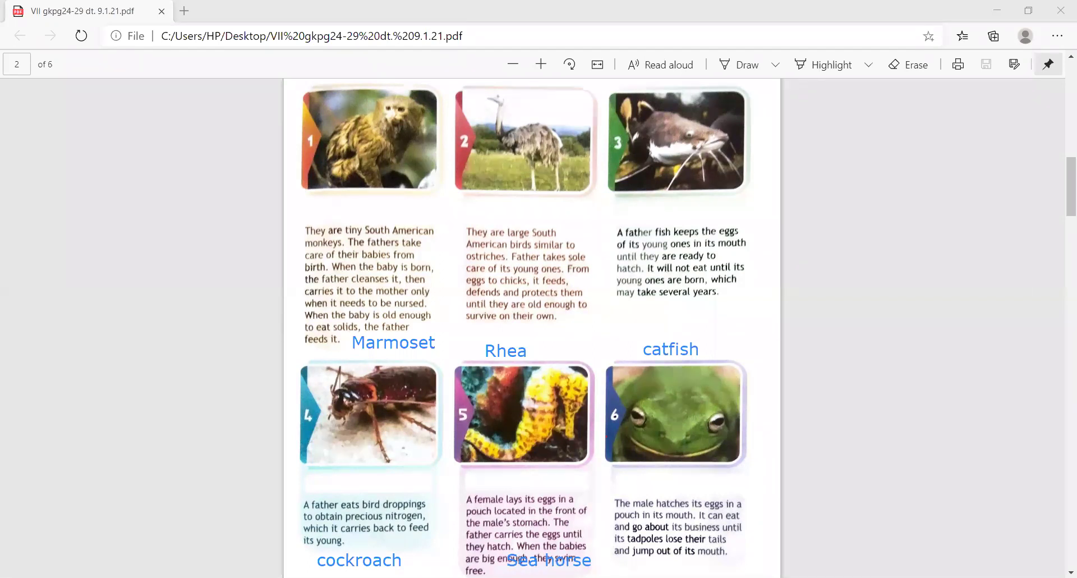
left_click(622, 555)
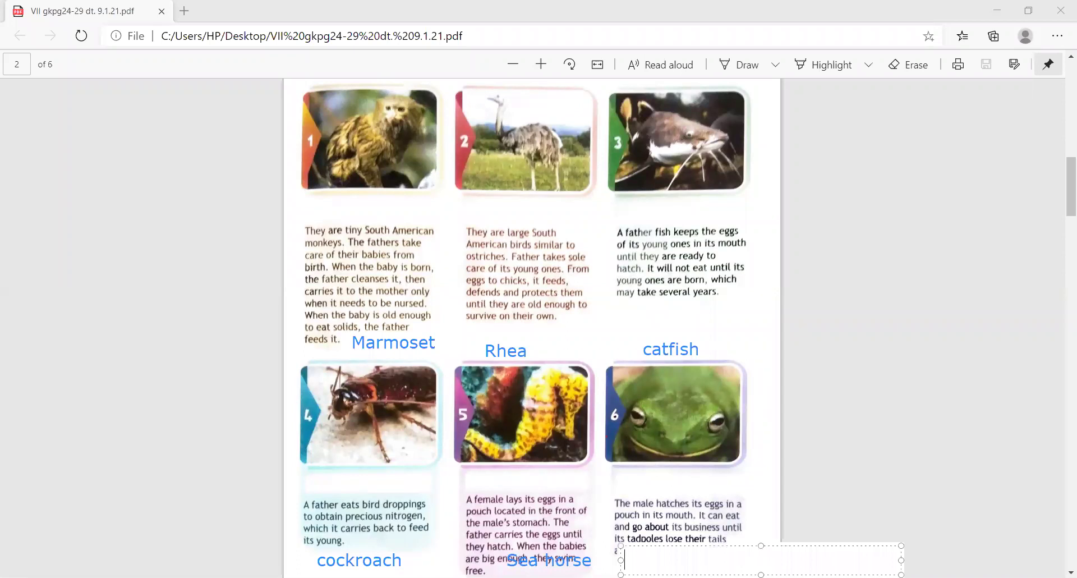
type("D")
type("arwin frog")
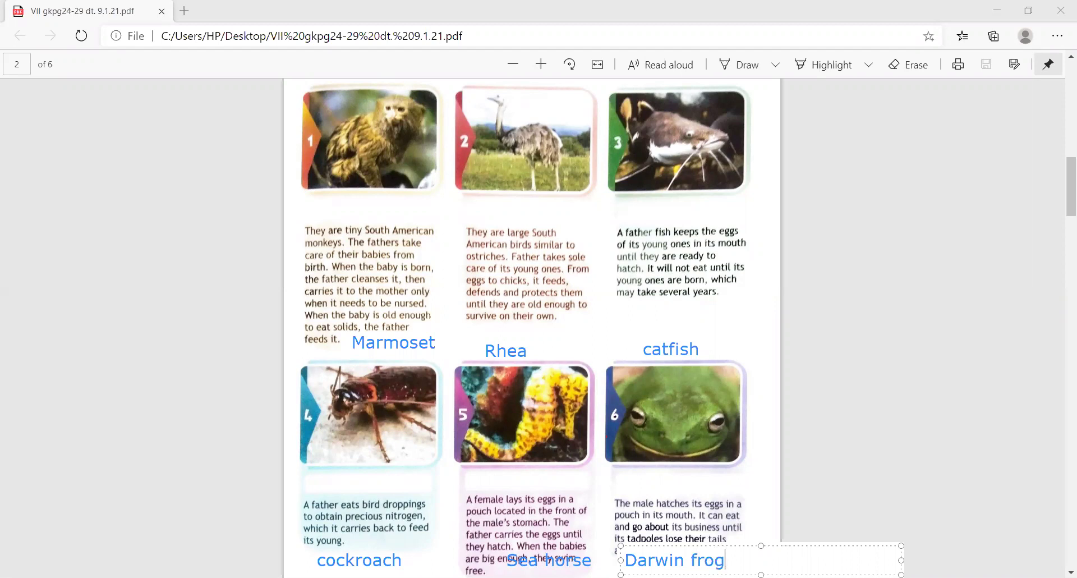
left_click(807, 487)
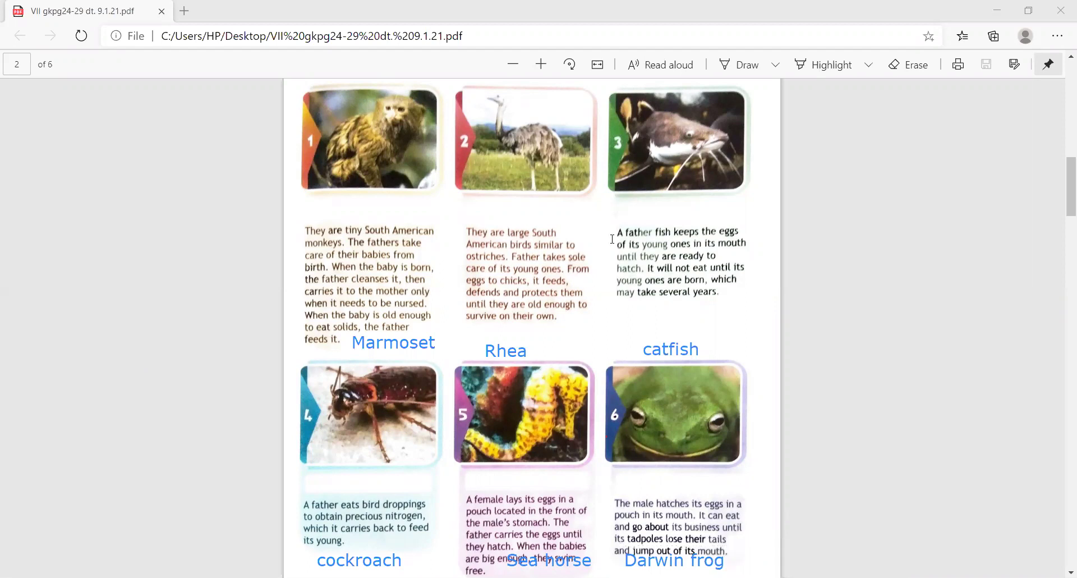
Step: Undo all the typed animal labels, discard an empty box, and scroll down to the penguin card
key("ctrl+z")
key("ctrl+z")
key("ctrl+z")
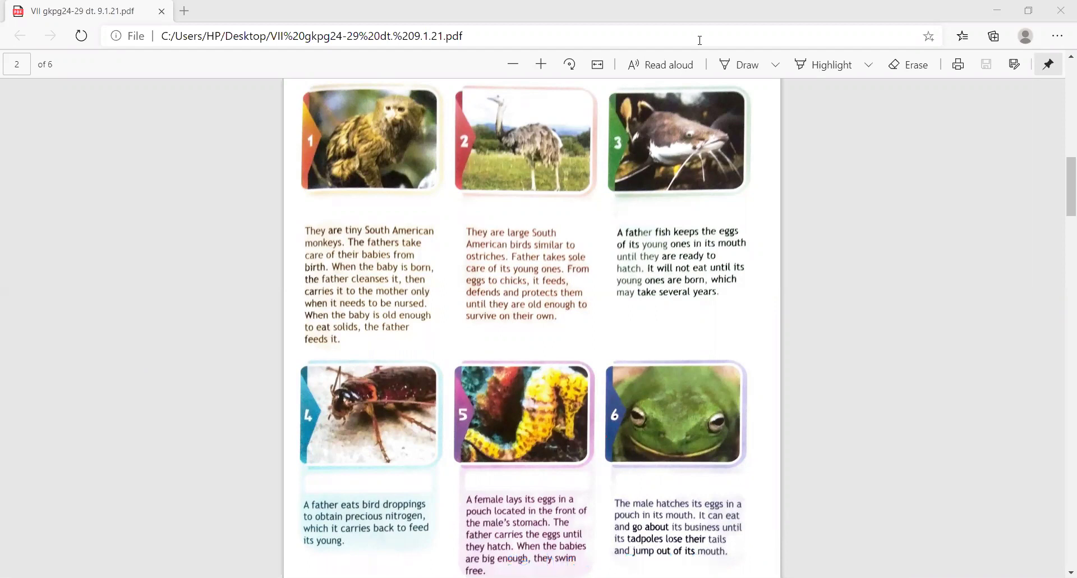
left_click(642, 332)
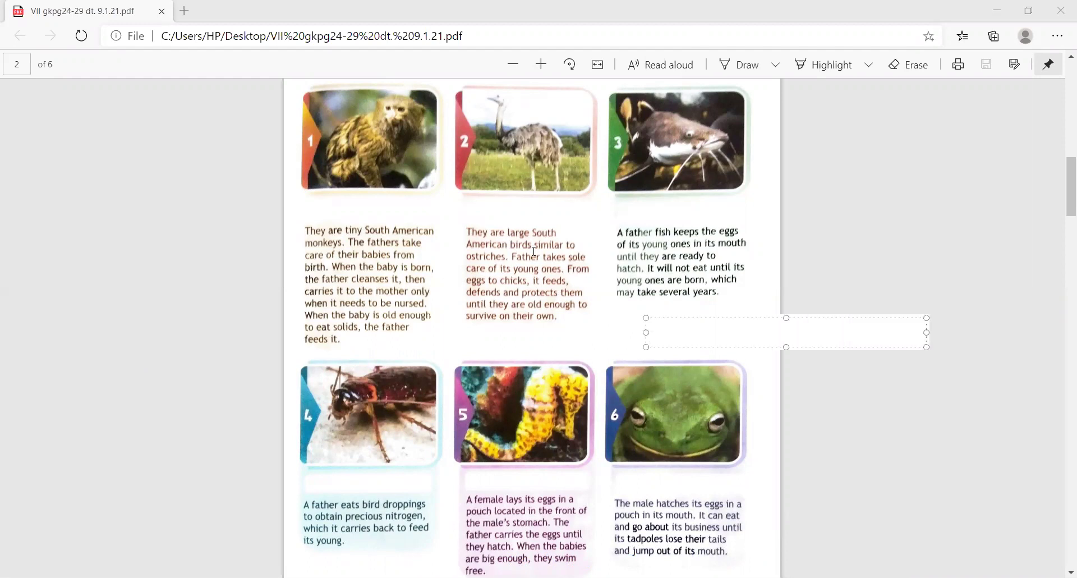
left_click(340, 76)
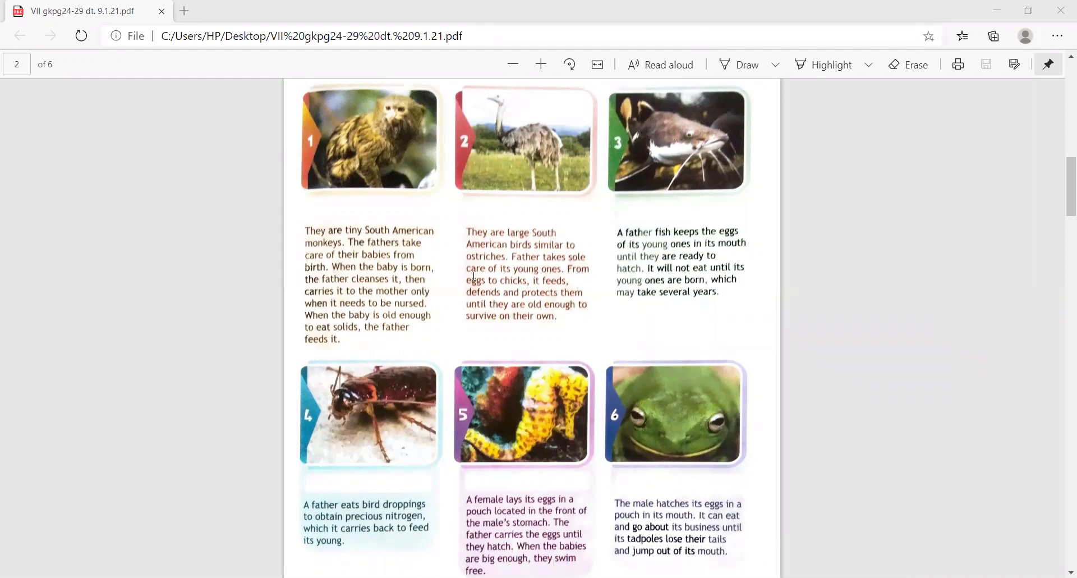
double_click(473, 276)
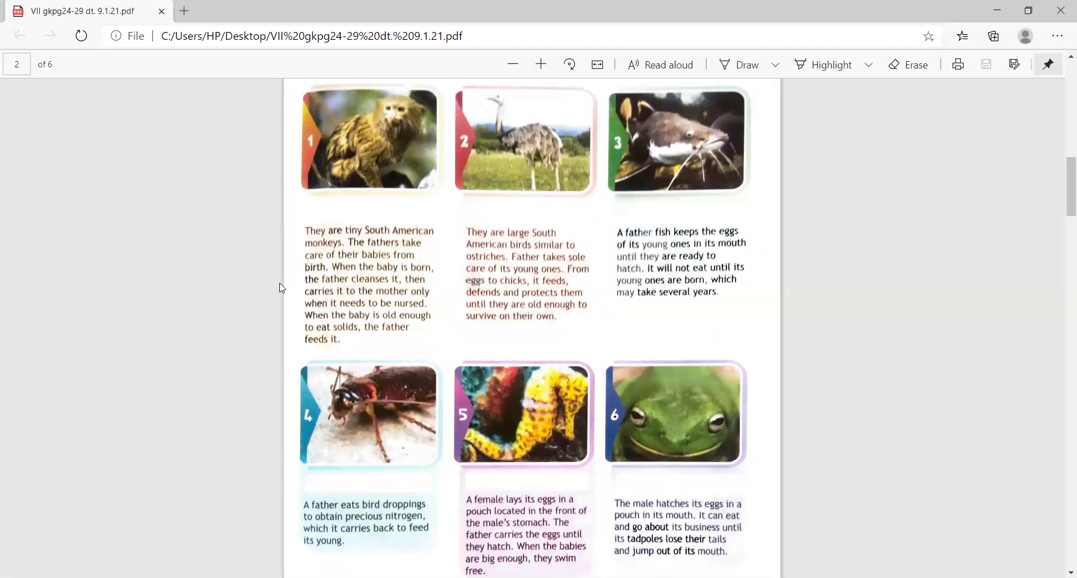
scroll(282, 287, "down", 2)
scroll(282, 287, "down", 1)
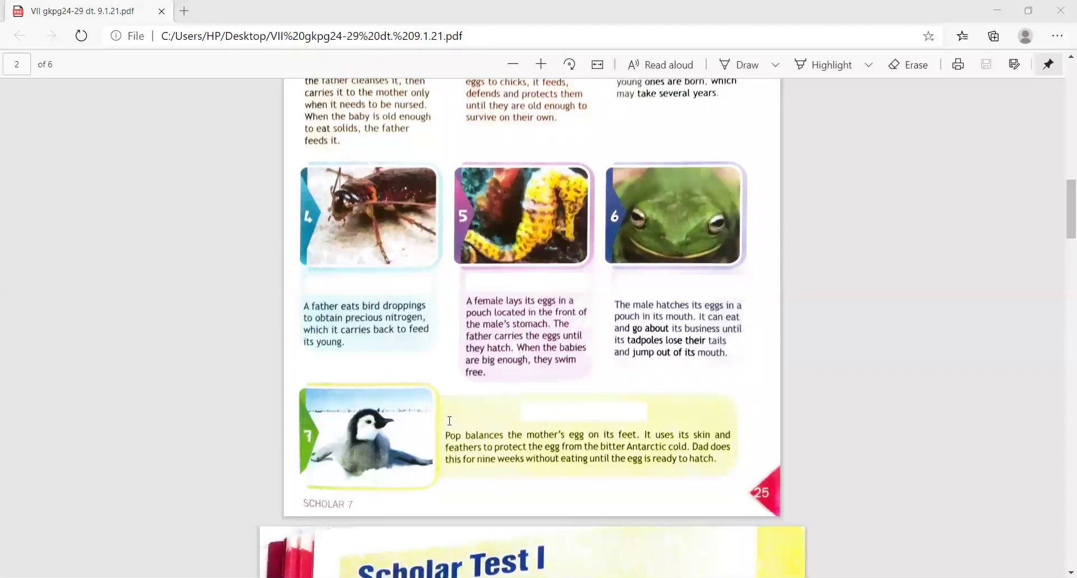
Step: Add an 'Emperor penguin' label under card 7, correct its spelling, then undo it
left_click(458, 493)
type("Empror")
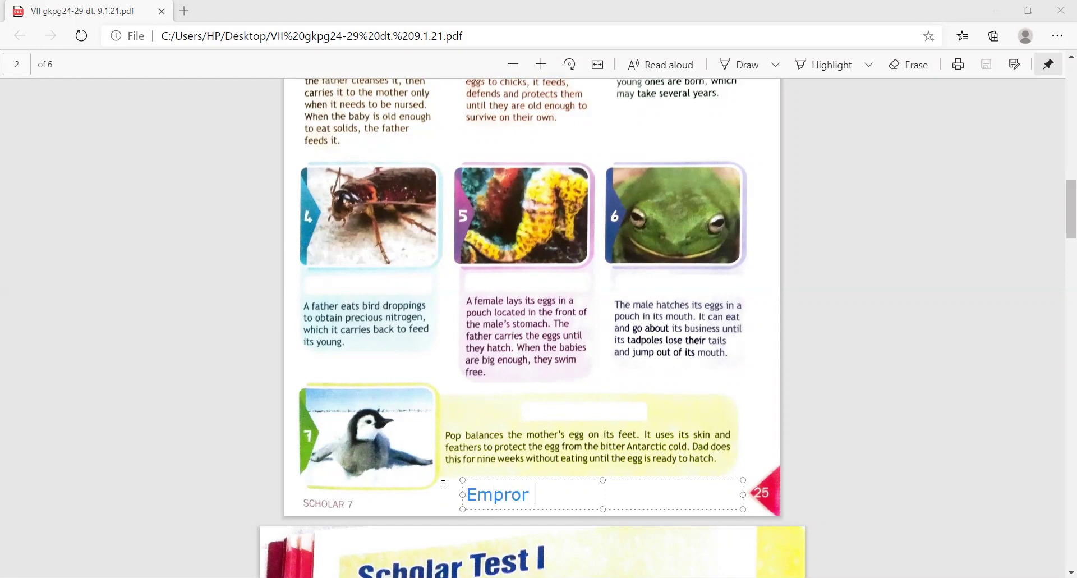
left_click(504, 496)
type("e")
left_click(555, 499)
type("penguin")
left_click(344, 108)
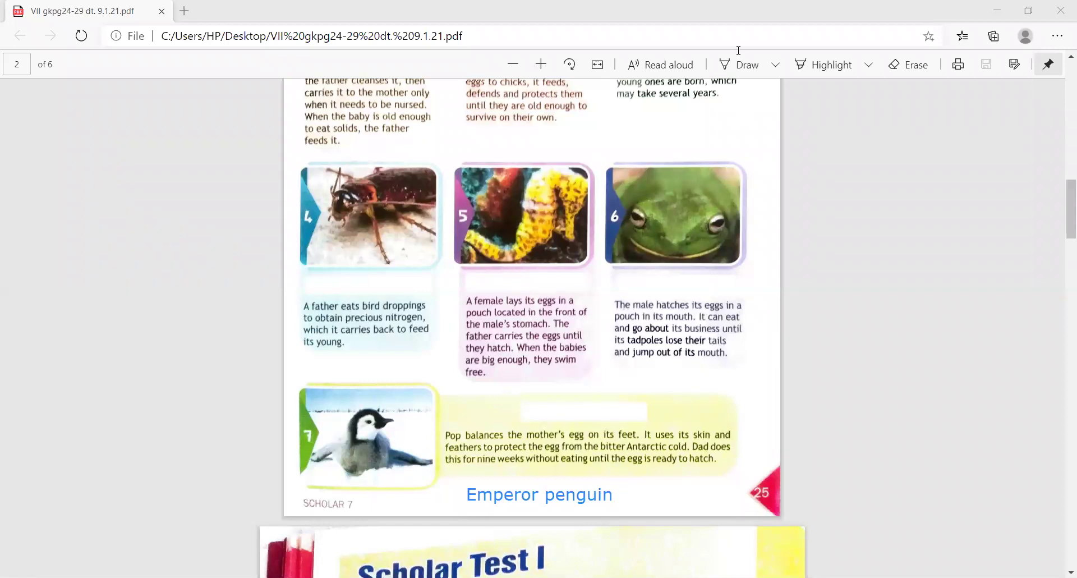
key("ctrl+z")
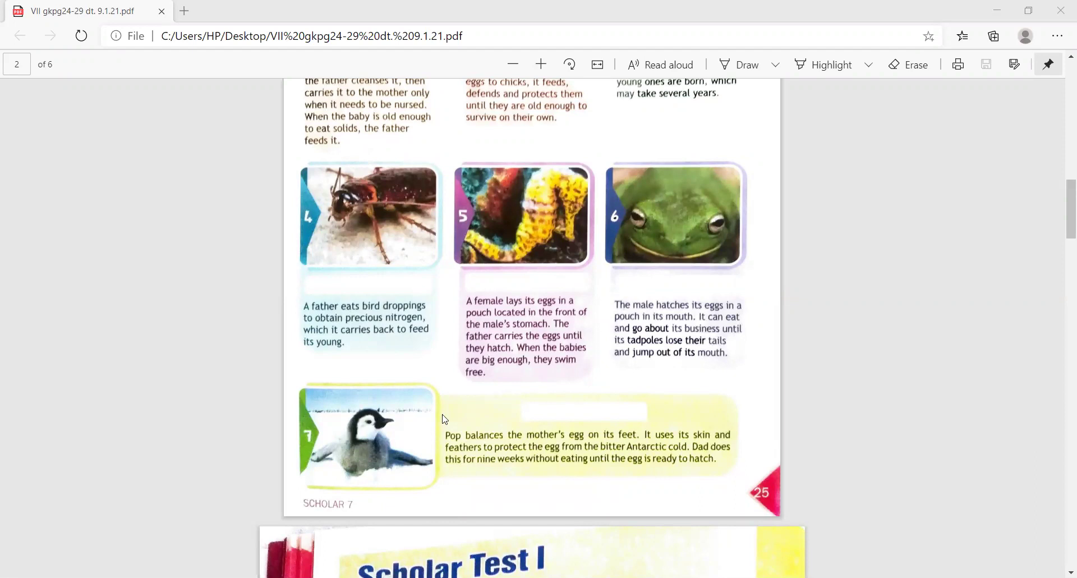
Step: Scroll to page 3 and type 'air from lungs' under question 1, removing the blank lines above it
scroll(445, 419, "down", 5)
scroll(444, 418, "down", 5)
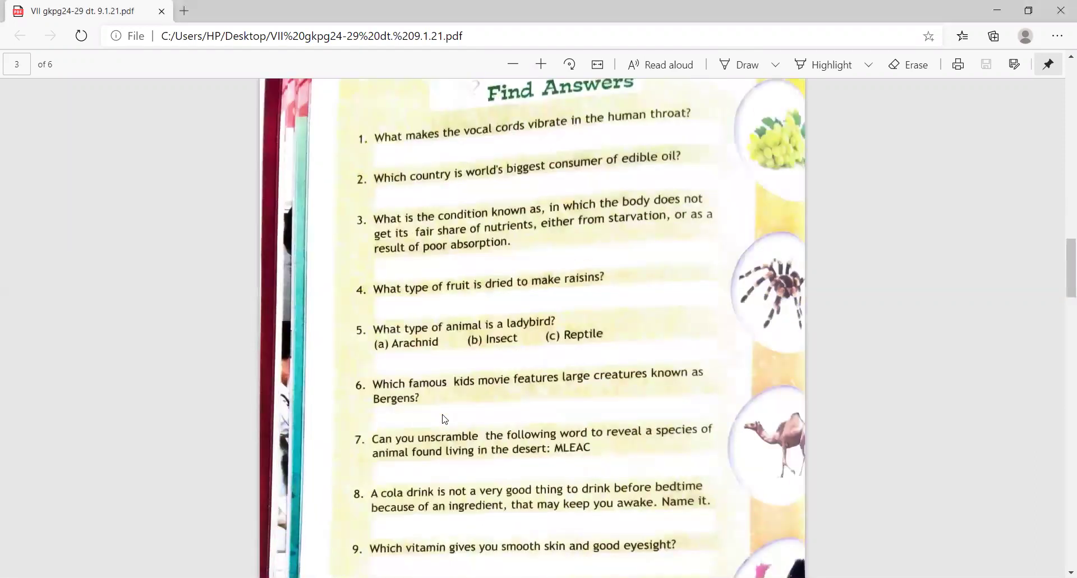
scroll(445, 418, "down", 1)
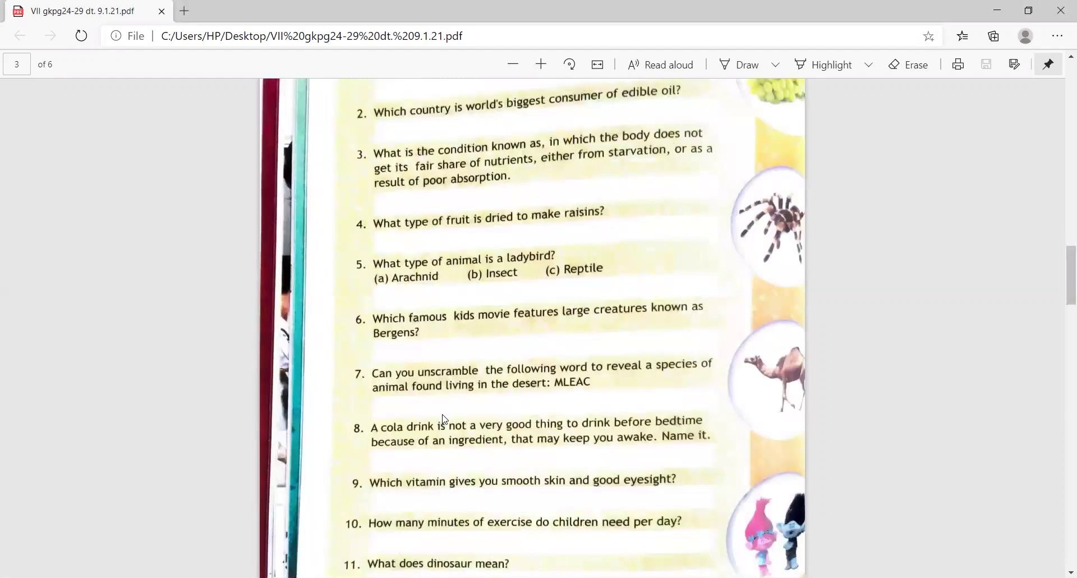
scroll(444, 419, "up", 1)
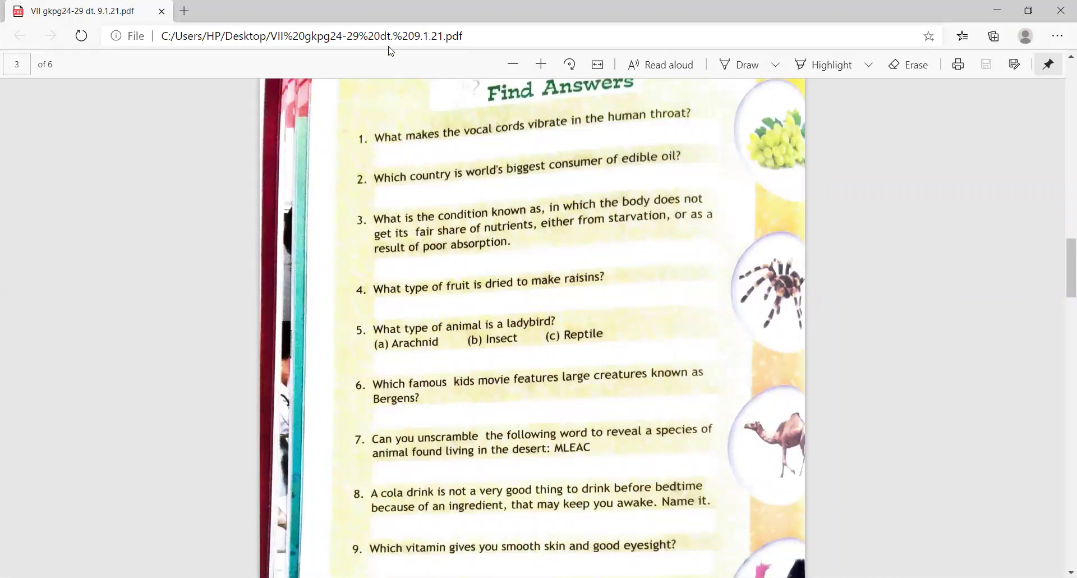
left_click(377, 153)
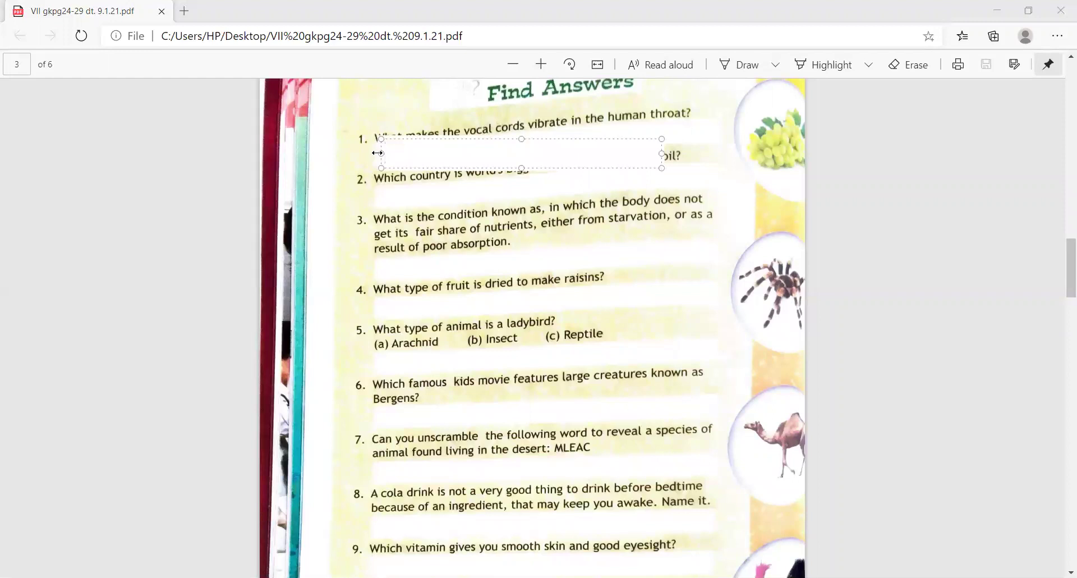
key("Return")
type("air from lungs")
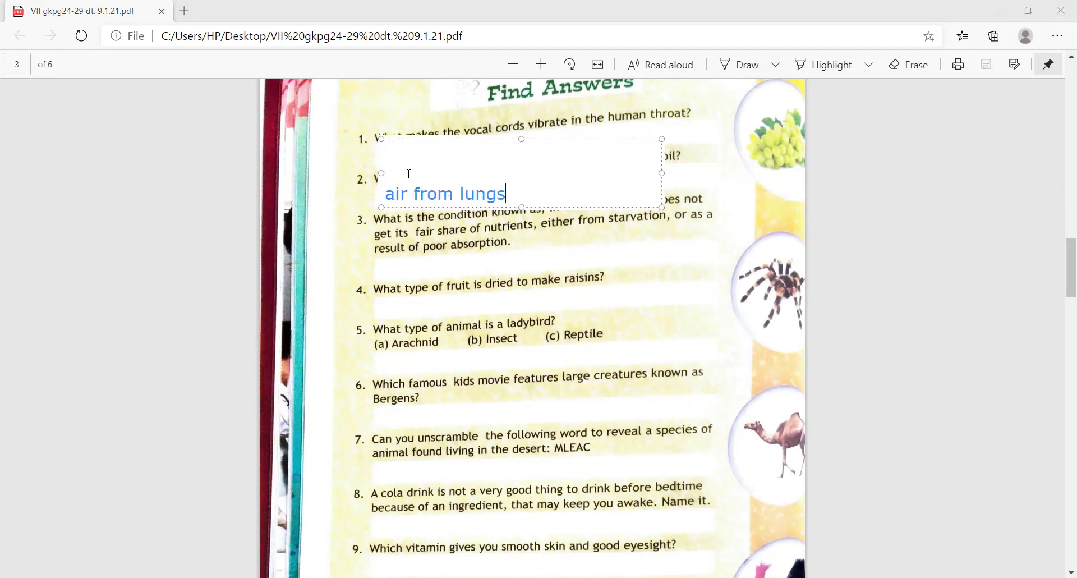
left_click(388, 194)
key("BackSpace")
key("BackSpace")
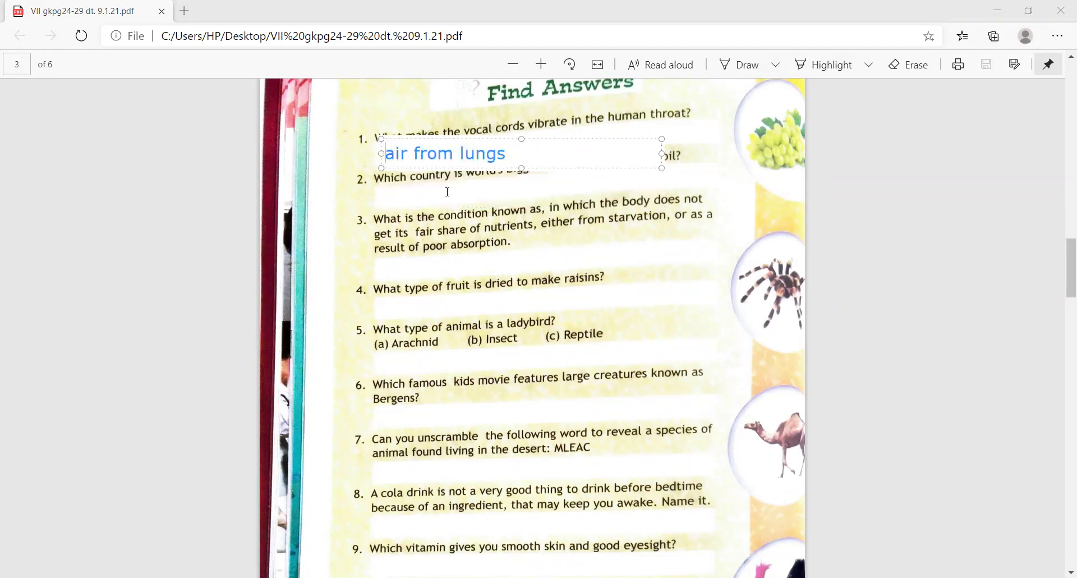
left_click(396, 194)
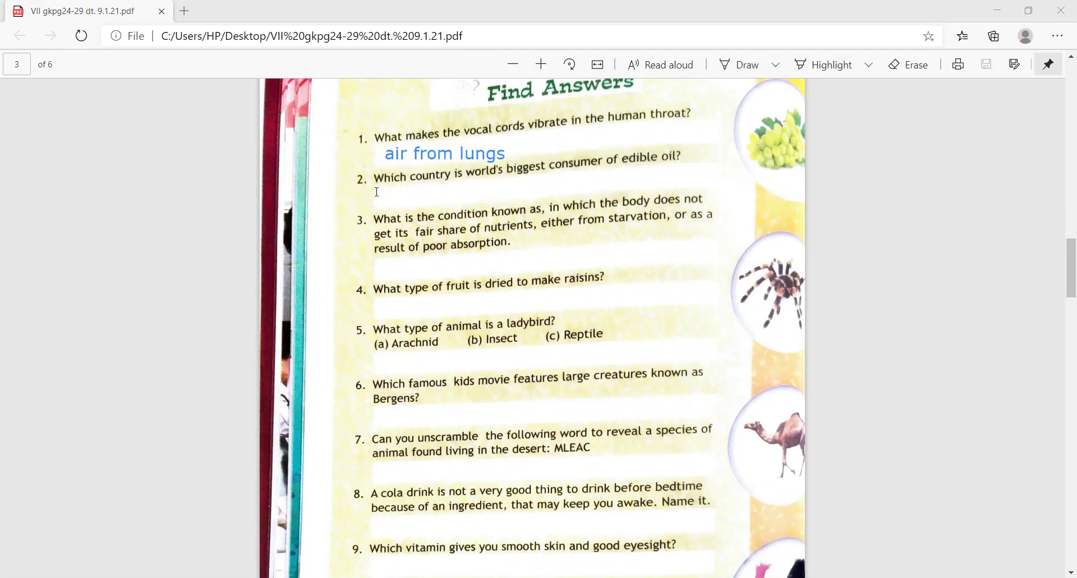
Step: Type 'India' under question 2 and 'Malnutrition' under question 3, replacing a misplaced empty box
left_click(376, 192)
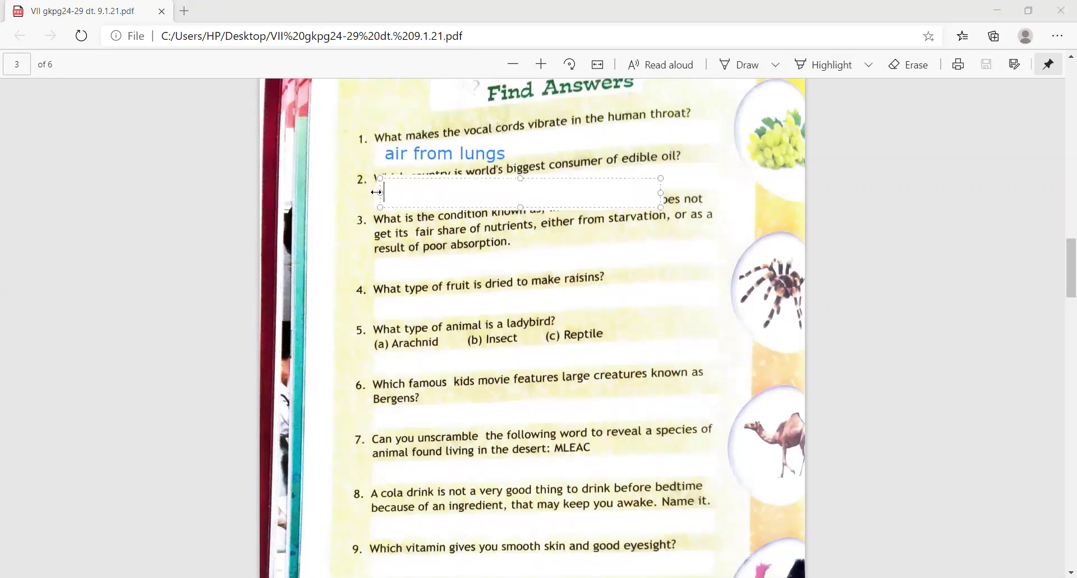
type("India")
left_click(410, 254)
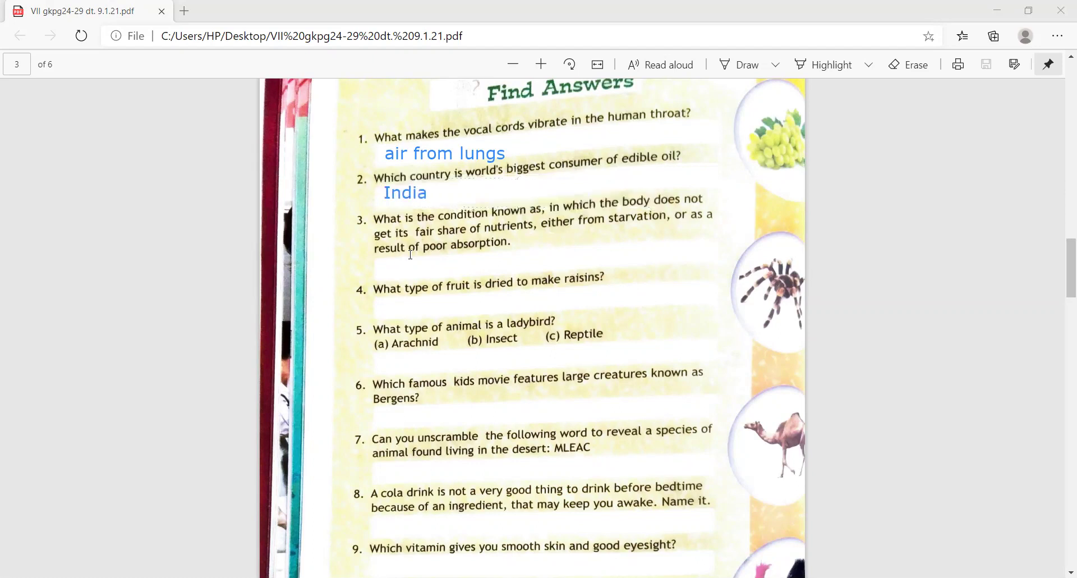
left_click(389, 265)
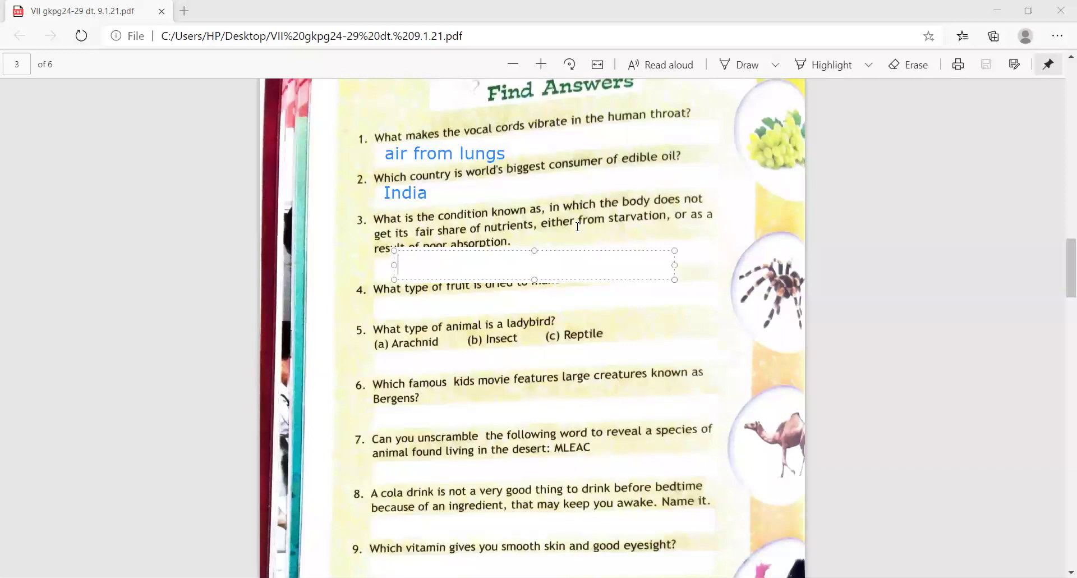
left_click(601, 232)
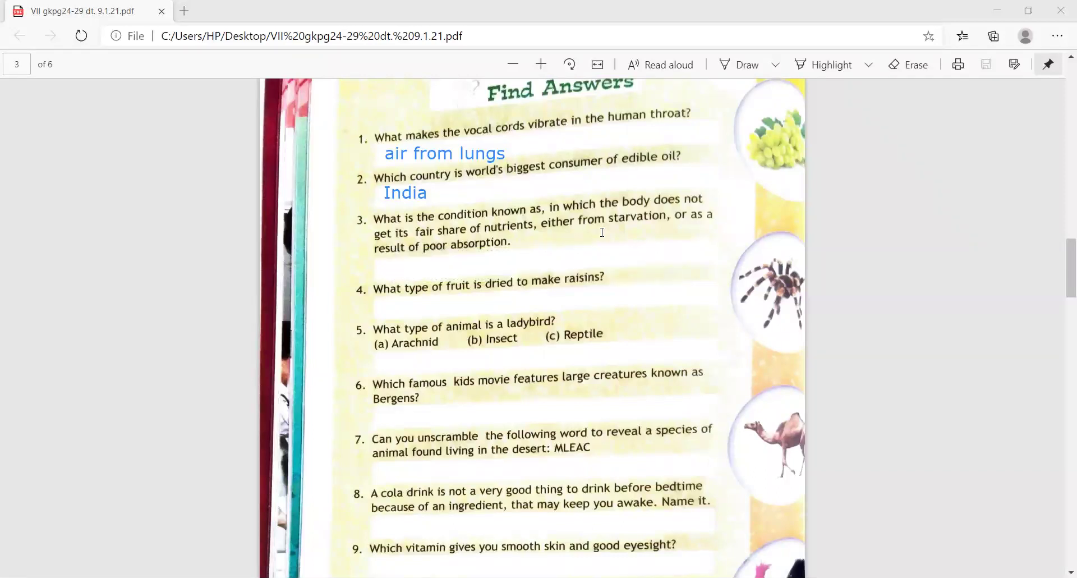
left_click(378, 262)
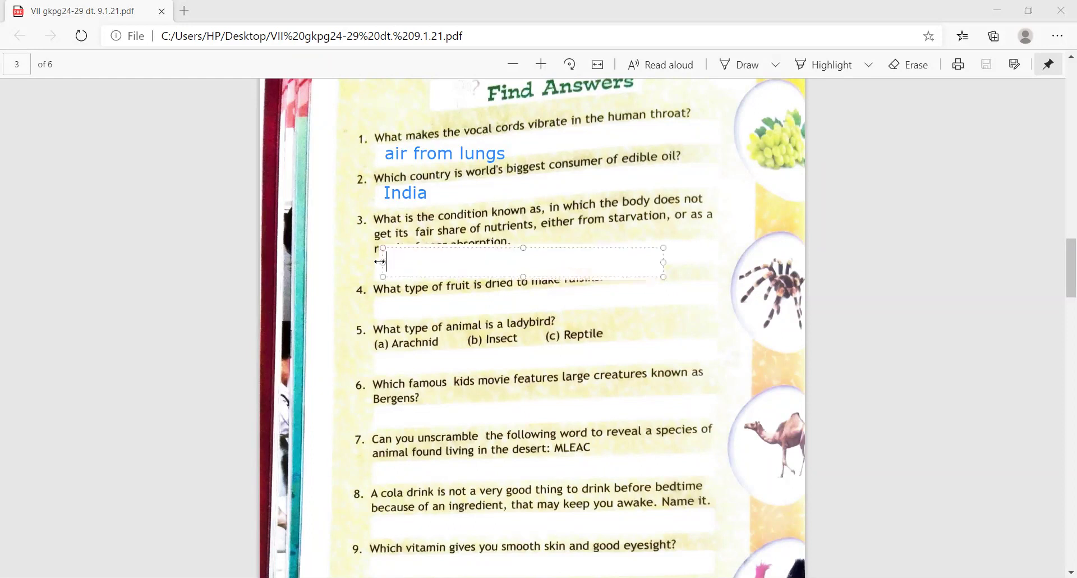
type("Malnutrition")
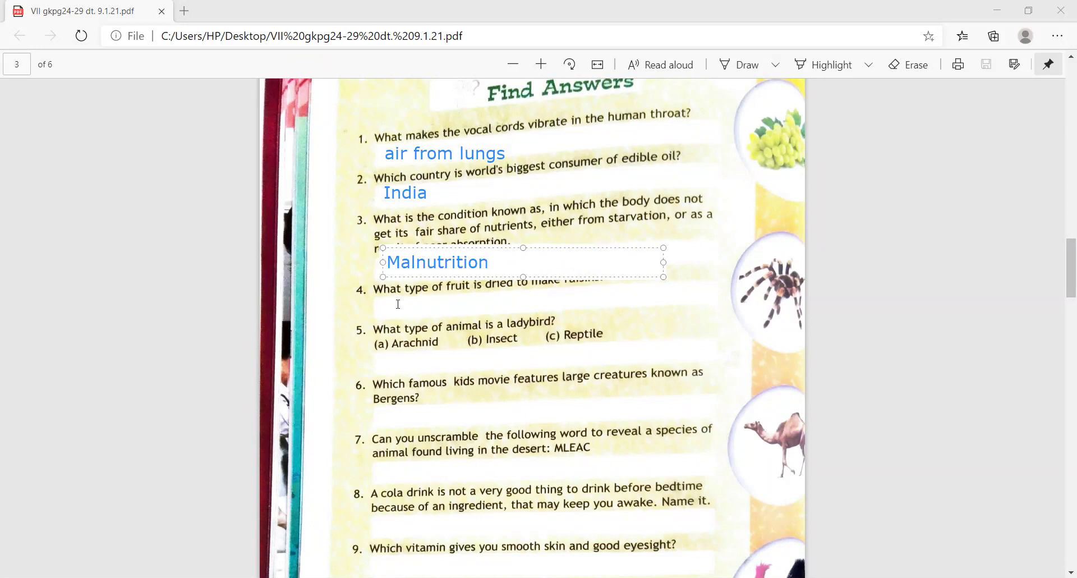
Step: Commit 'Malnutrition' and type 'grapes' under question 4
left_click(397, 304)
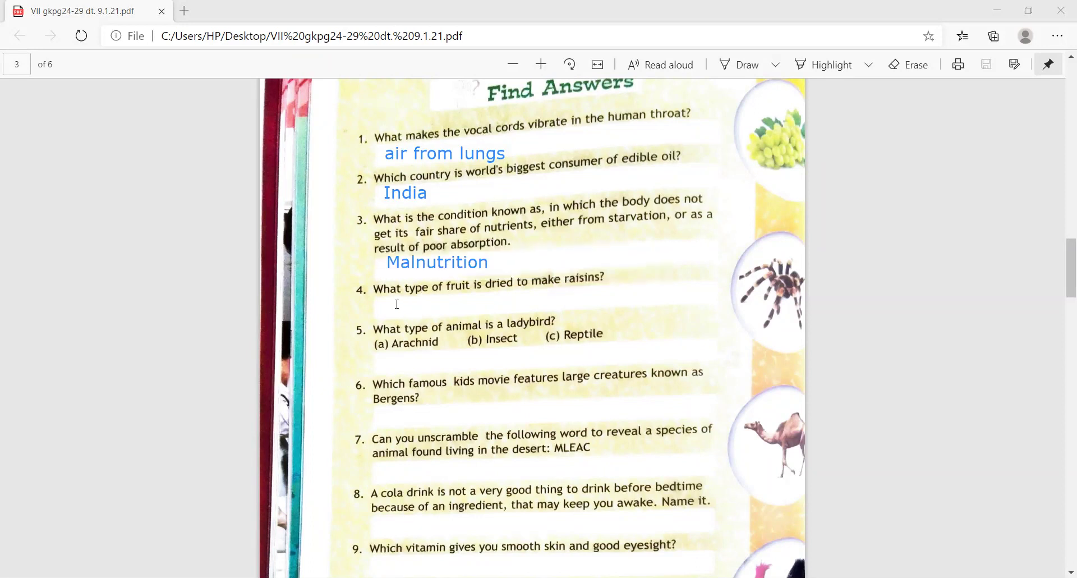
left_click(395, 304)
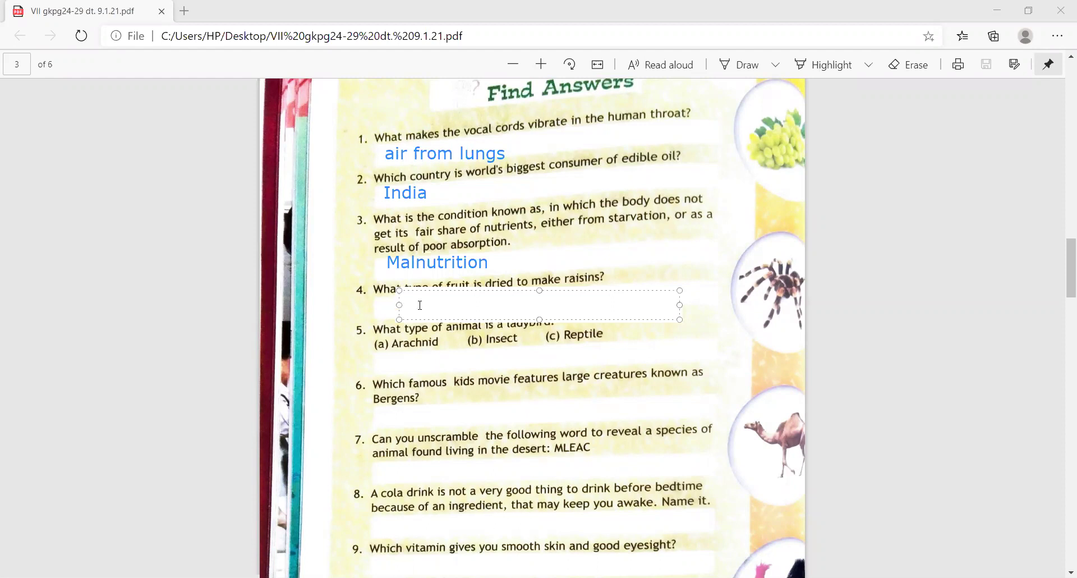
type("grapes")
left_click(390, 356)
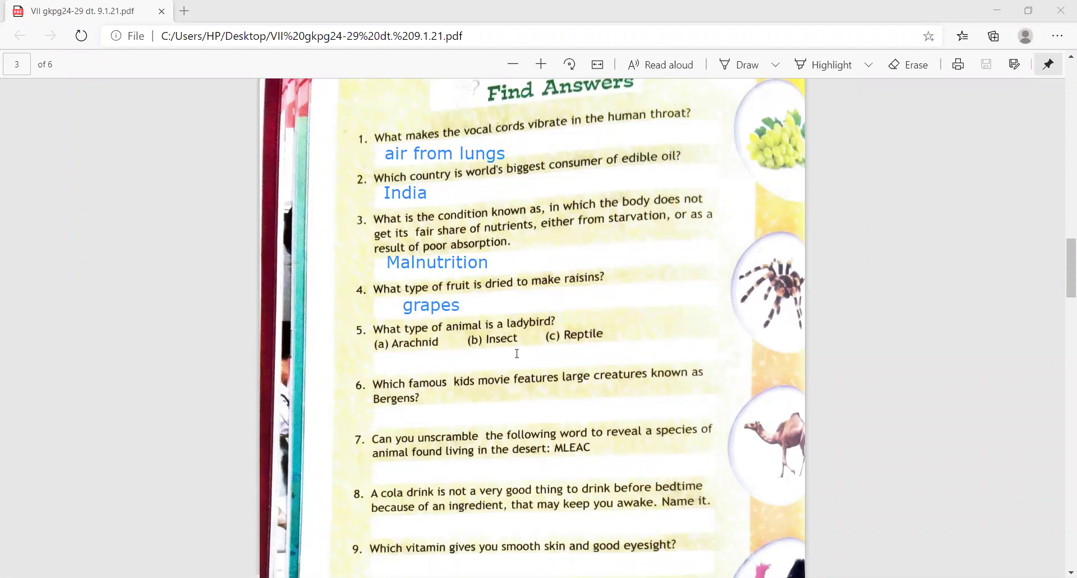
Step: Type 'Insect' at option (b) of question 5 and 'Trolls' under question 6, fixing its typo
left_click(484, 337)
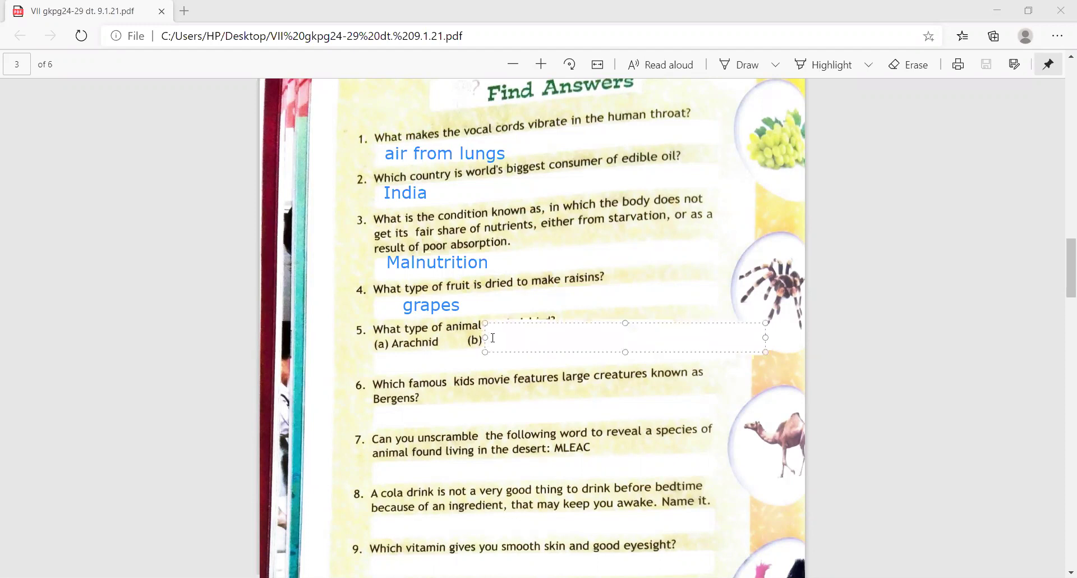
type("Insect")
left_click(397, 404)
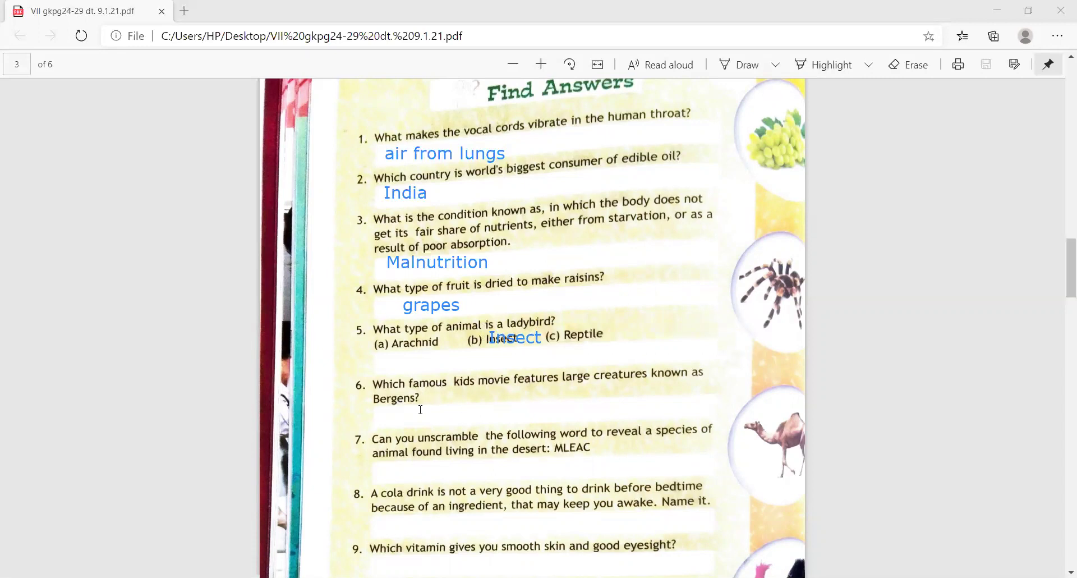
left_click(389, 411)
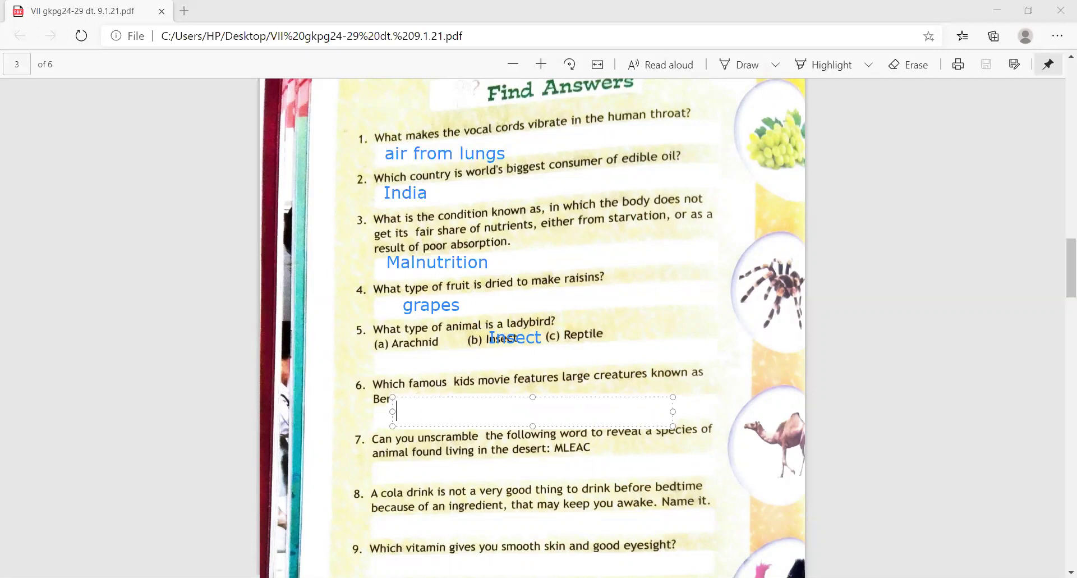
type("Trool")
type("s")
key("BackSpace")
key("BackSpace")
key("BackSpace")
type("lls")
left_click(395, 466)
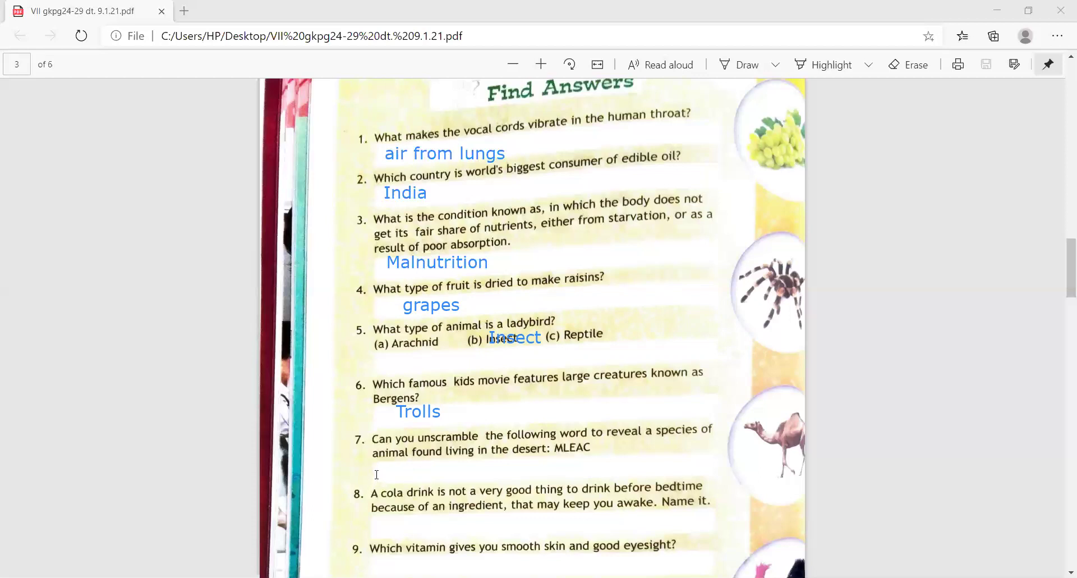
Step: Type 'camel' under question 7 and 'caffeine' under question 8, inserting the missing e
left_click(381, 468)
type("camel")
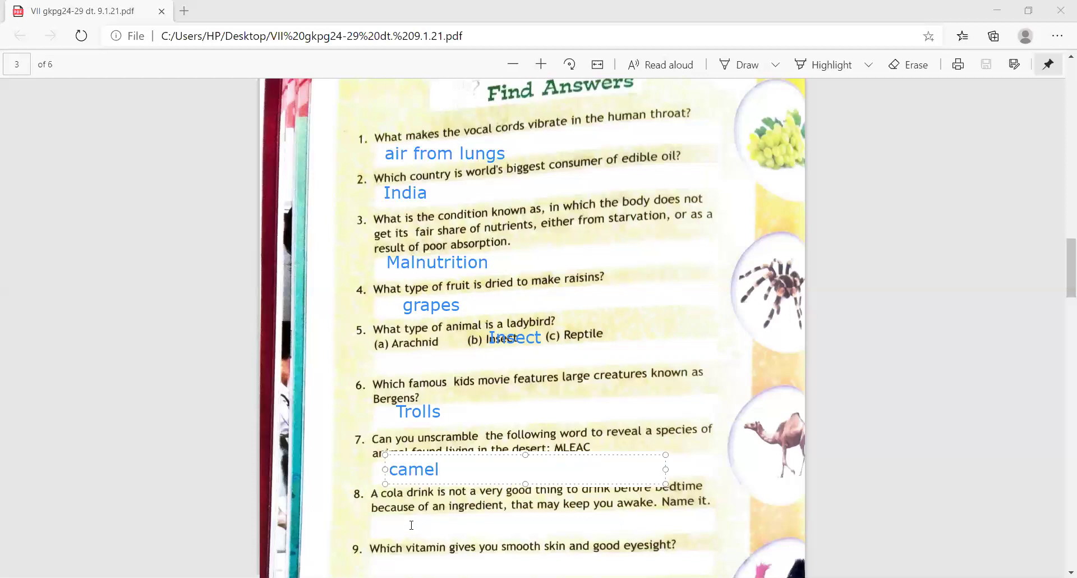
left_click(411, 524)
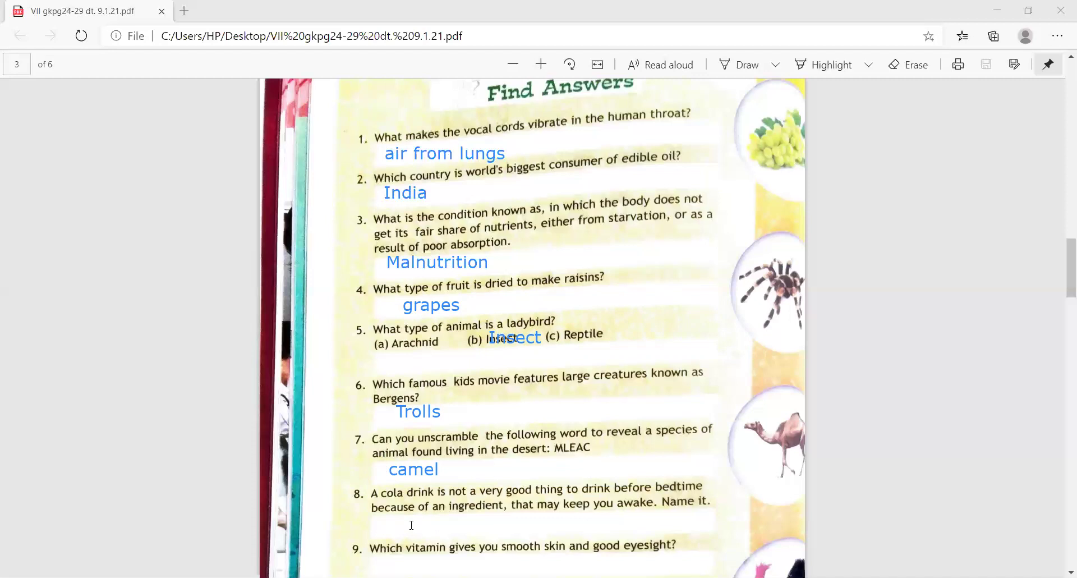
left_click(411, 525)
type("caffine")
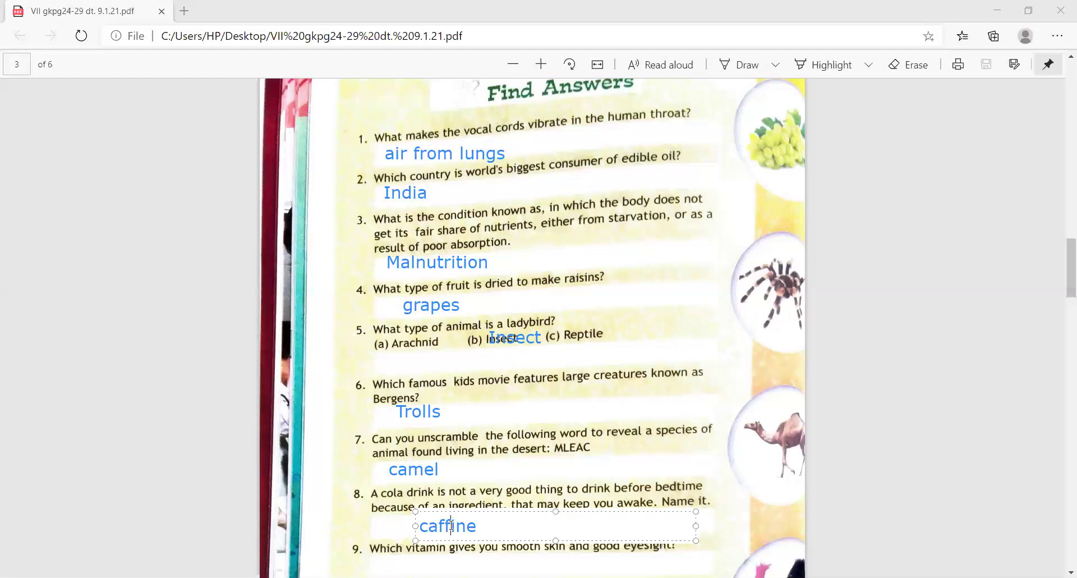
left_click(450, 525)
type("e")
left_click(732, 527)
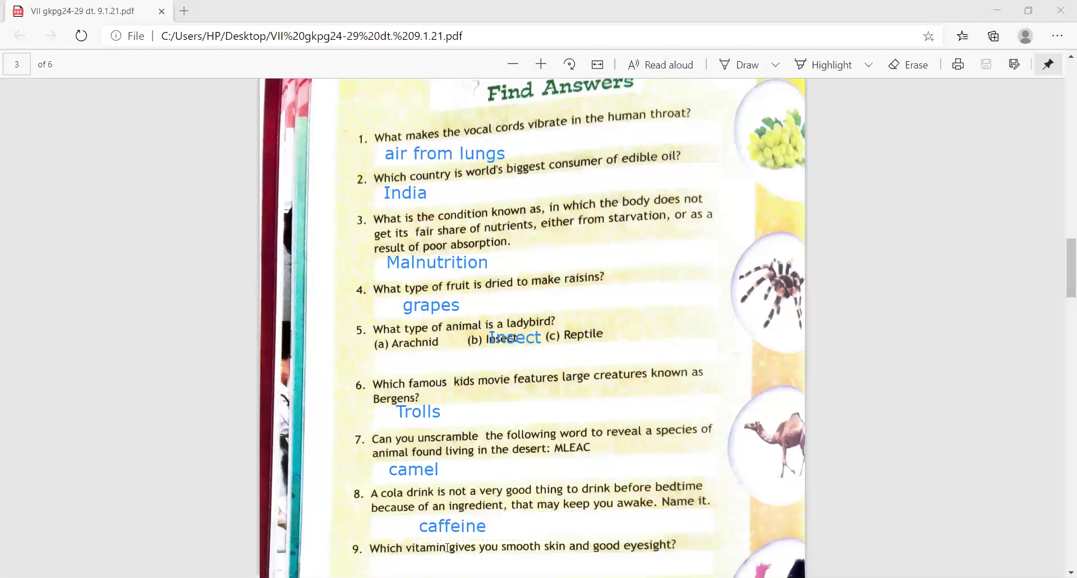
Step: Add 'Vitamin A' at question 9 after discarding a misplaced empty box
left_click(426, 560)
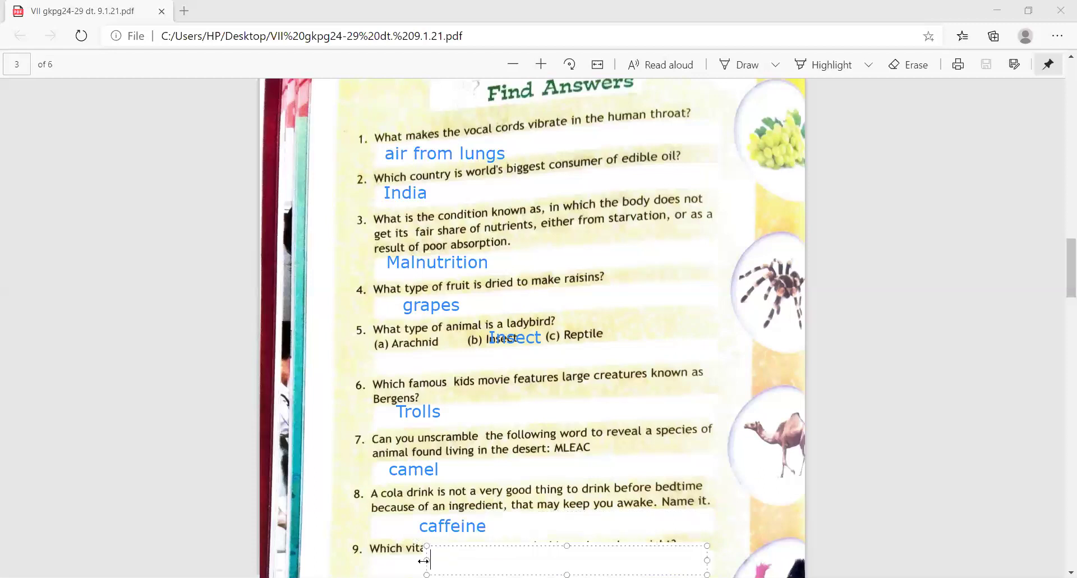
left_click(732, 546)
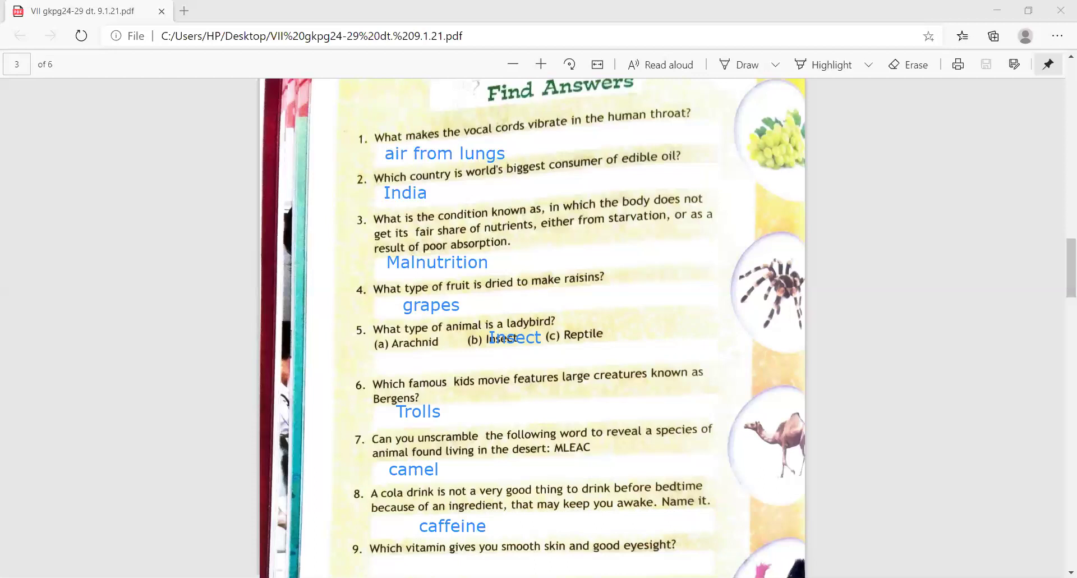
left_click(462, 559)
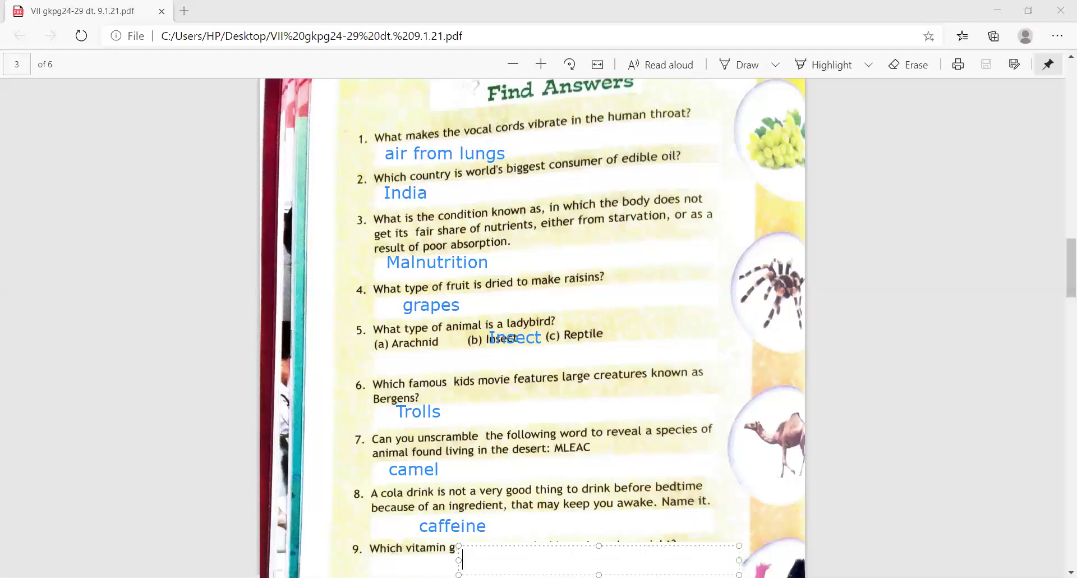
type("Vitamin A")
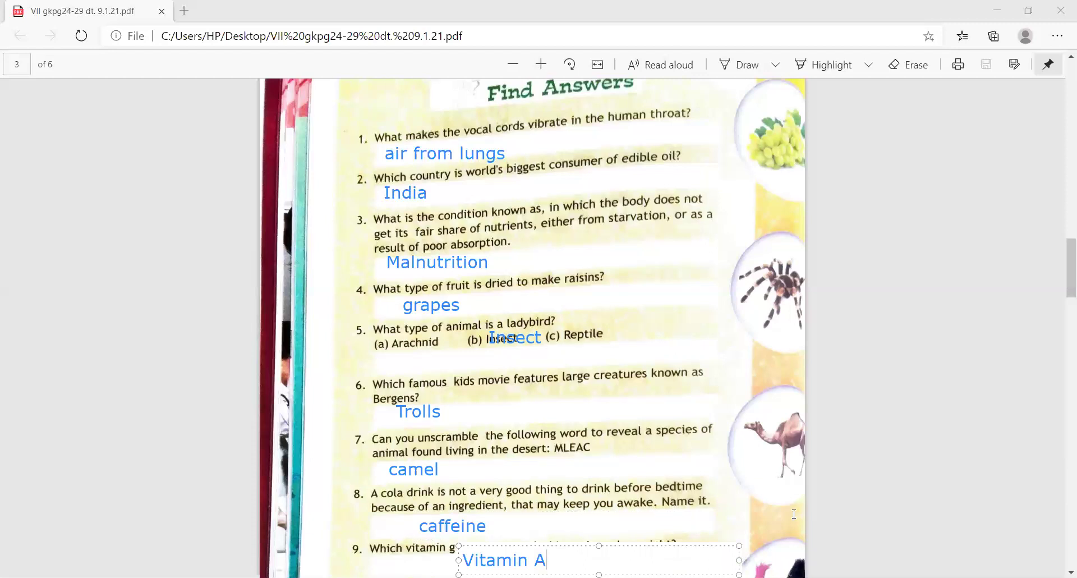
left_click(844, 507)
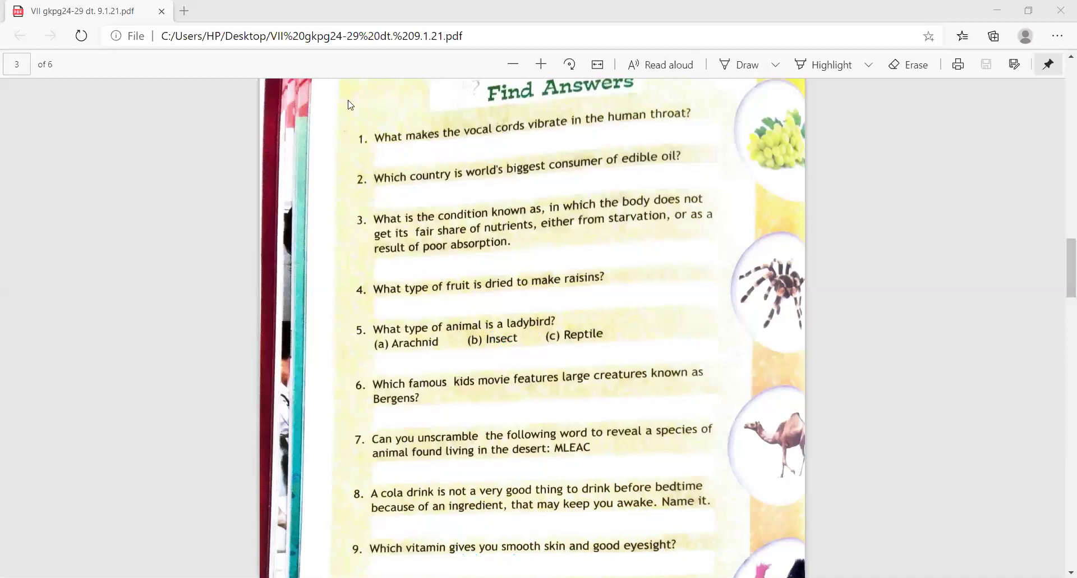
Step: Scroll down and type '60 minutes Or an Hour' under question 10
left_click_drag(499, 199, 700, 200)
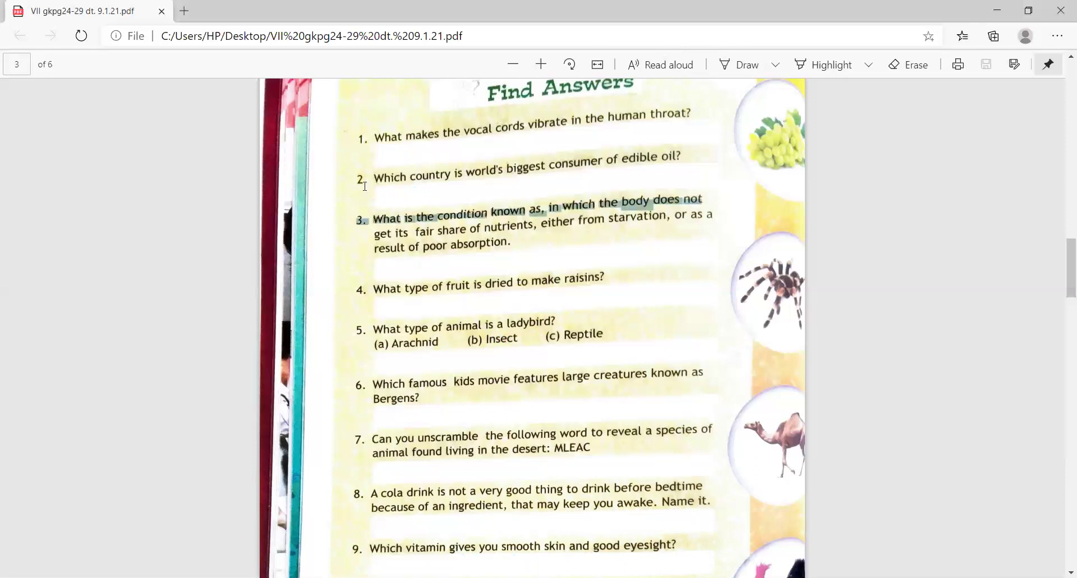
left_click(364, 186)
scroll(364, 185, "down", 1)
scroll(364, 185, "down", 2)
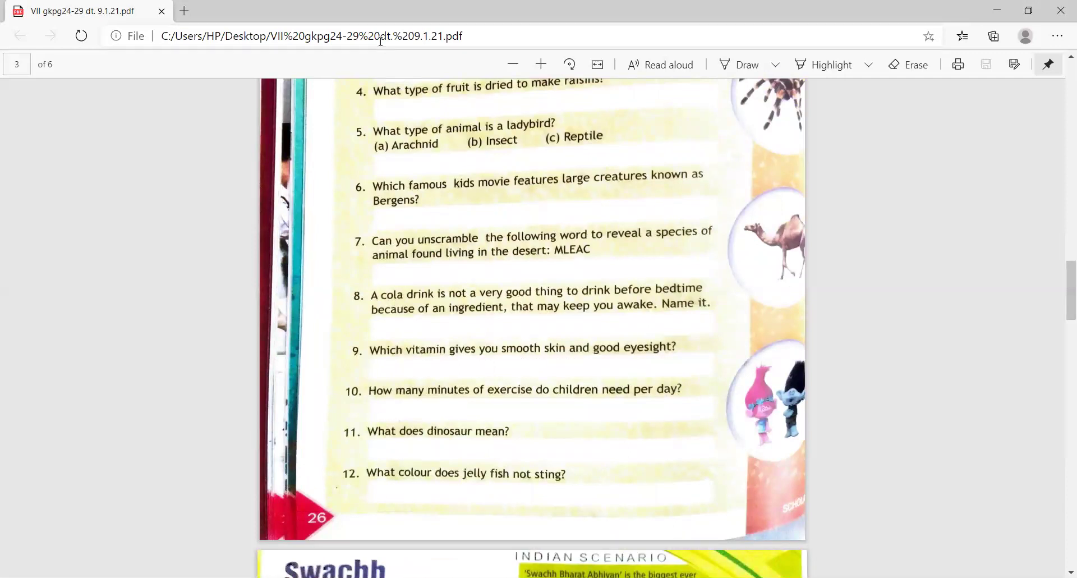
left_click(386, 416)
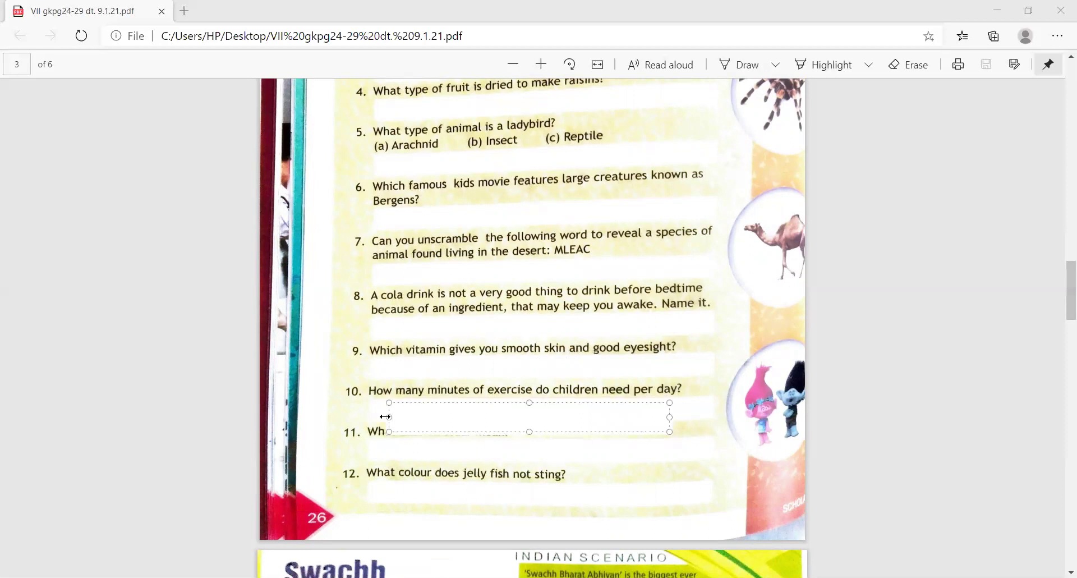
type("60 minutes Or")
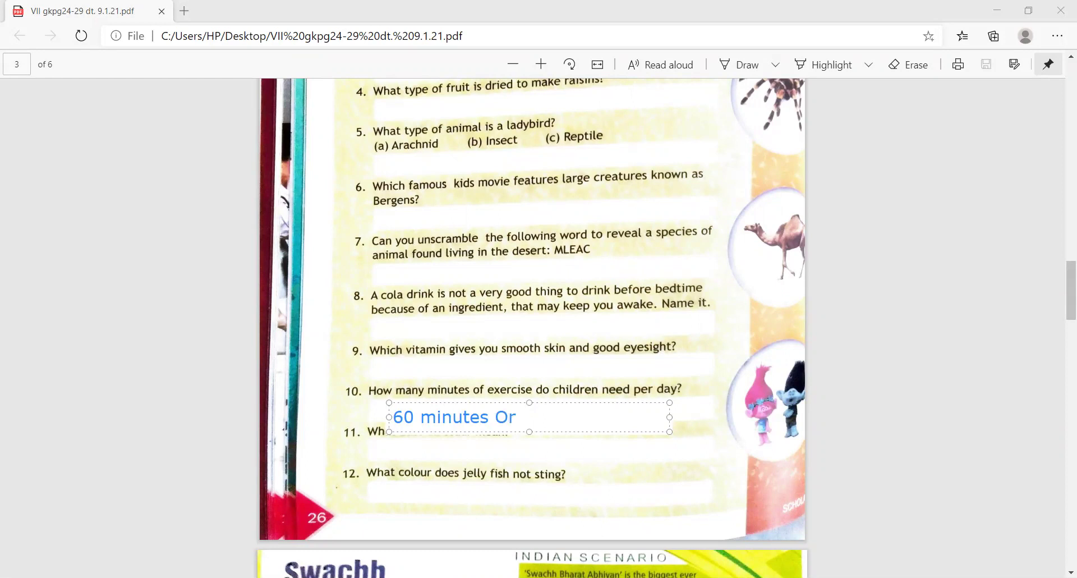
type(" an ")
type("Hour")
left_click(395, 459)
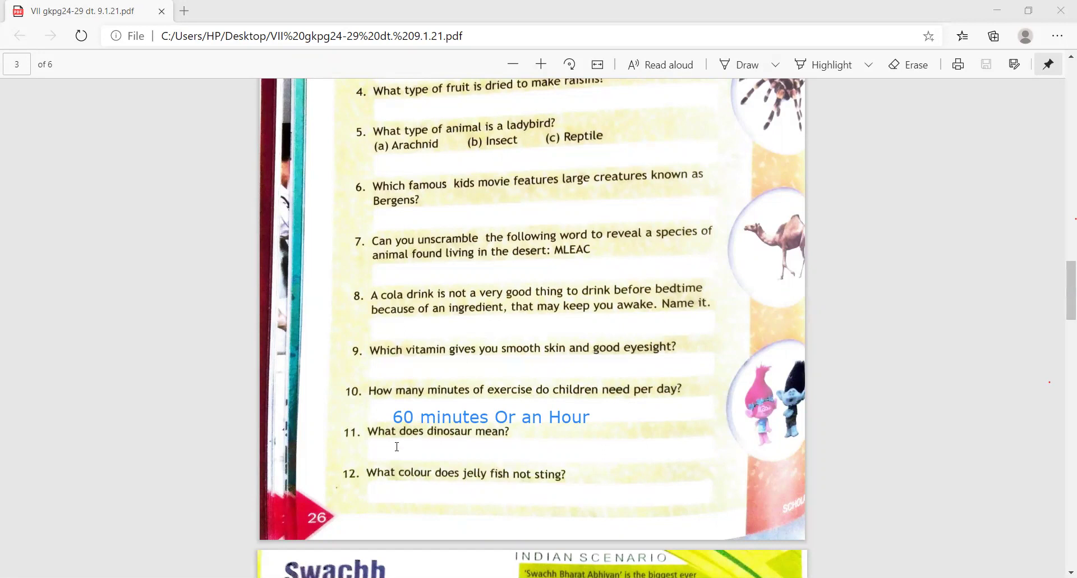
Step: Type 'Terrible Lizard' under question 11 and 'white' under question 12
left_click(397, 446)
type("T")
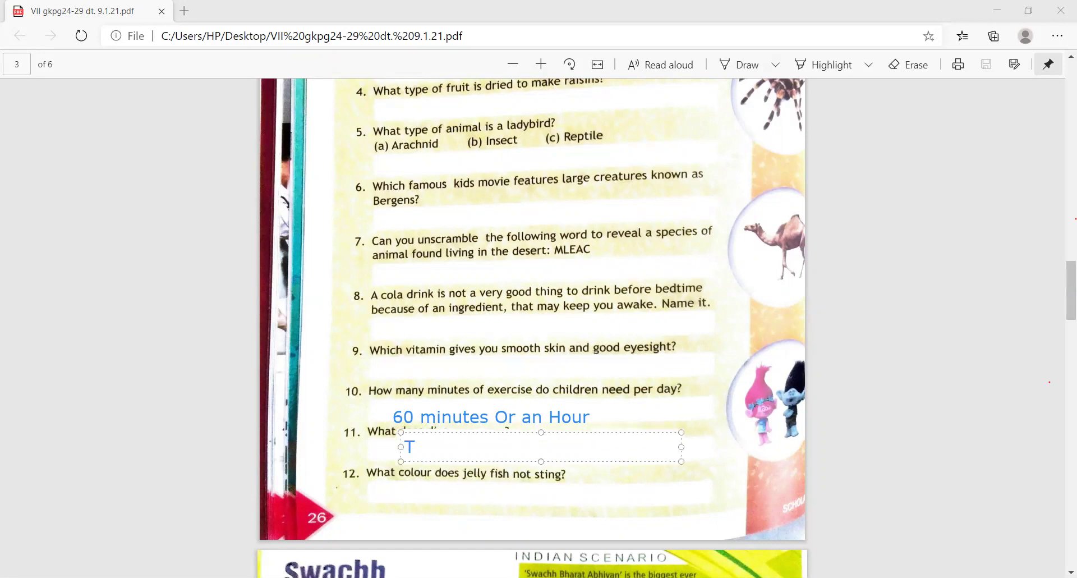
type("errible Li")
type("a")
key("BackSpace")
type("zard")
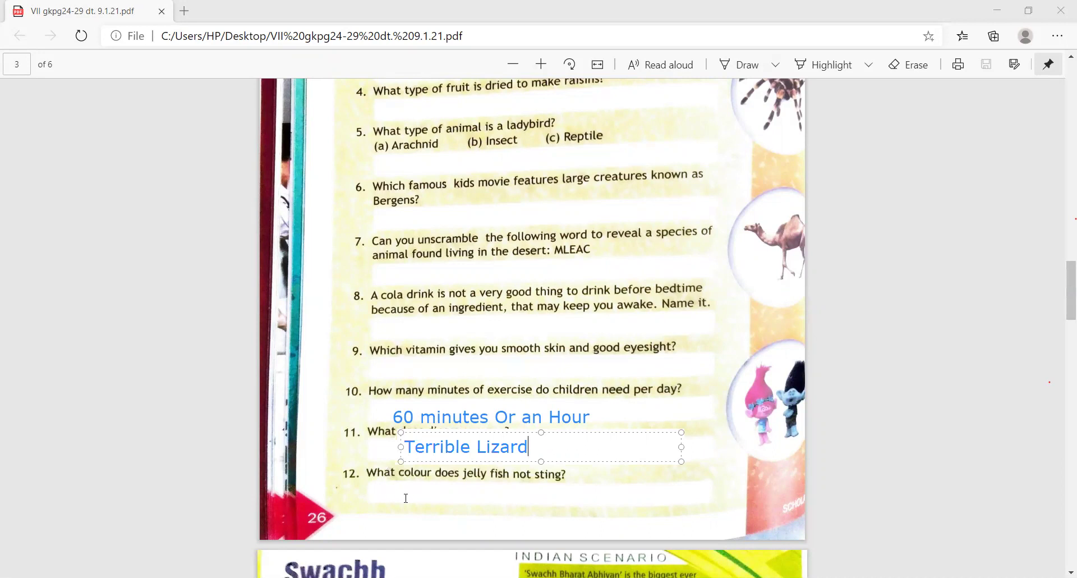
left_click(403, 497)
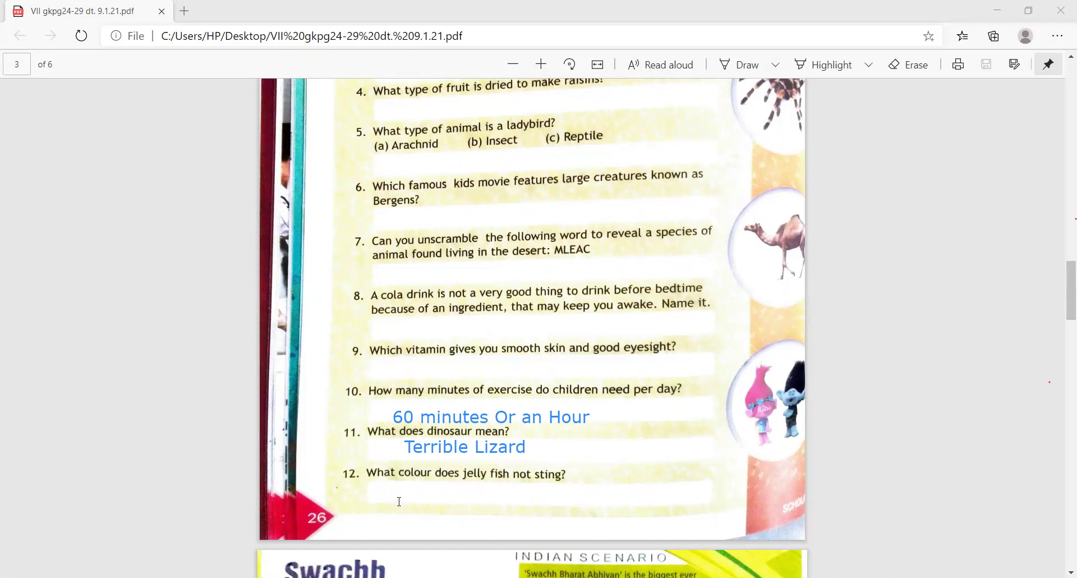
left_click(399, 501)
type("white")
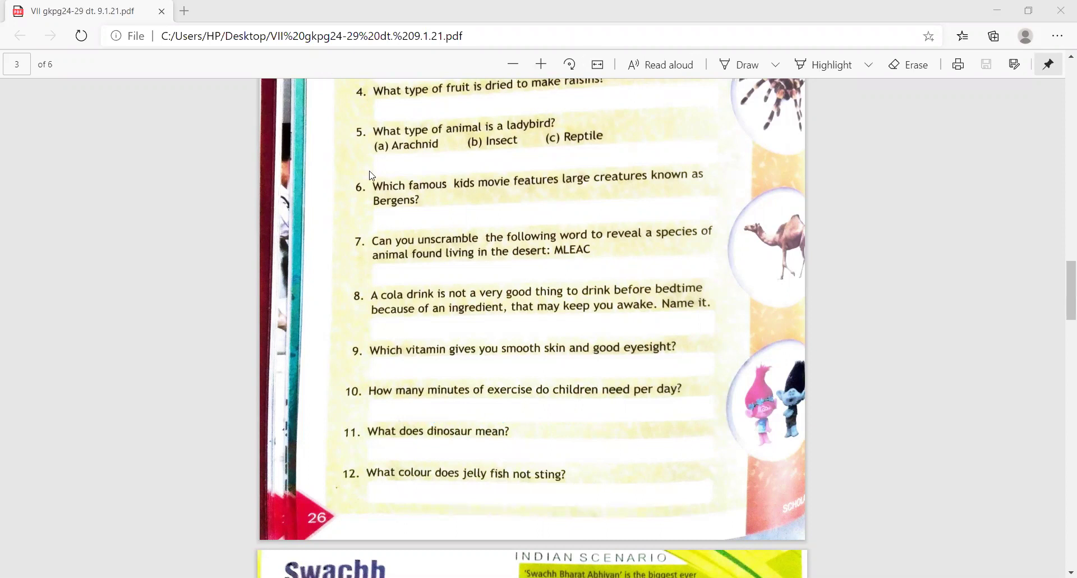
Step: Scroll past page 3 and back up to the top of page 4's Swachh Bharat Abhiyan worksheet
double_click(496, 282)
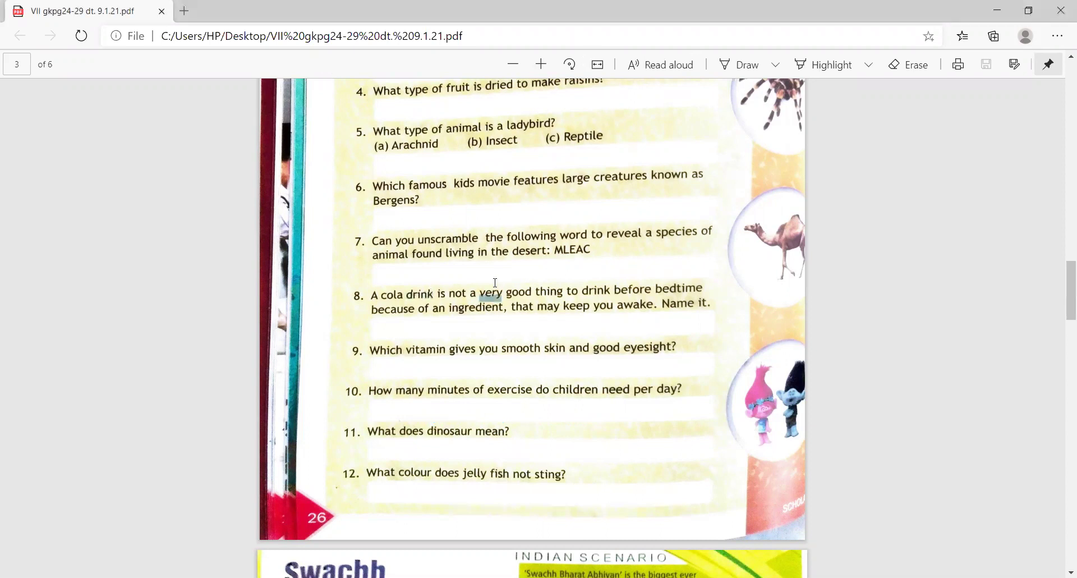
scroll(495, 282, "down", 2)
scroll(495, 282, "down", 5)
scroll(495, 282, "down", 5)
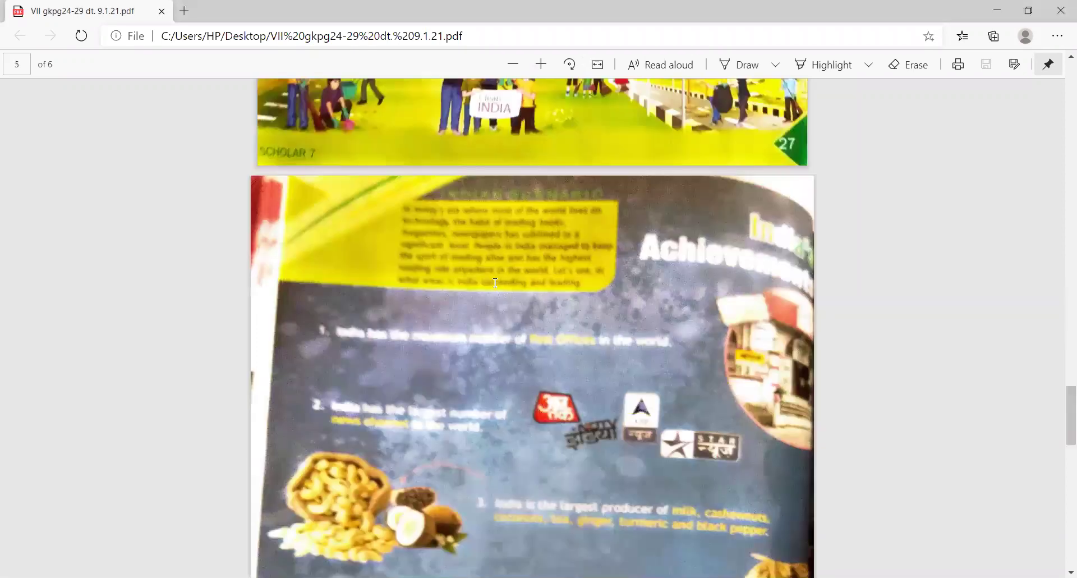
scroll(495, 282, "up", 3)
scroll(495, 282, "up", 4)
scroll(495, 282, "up", 3)
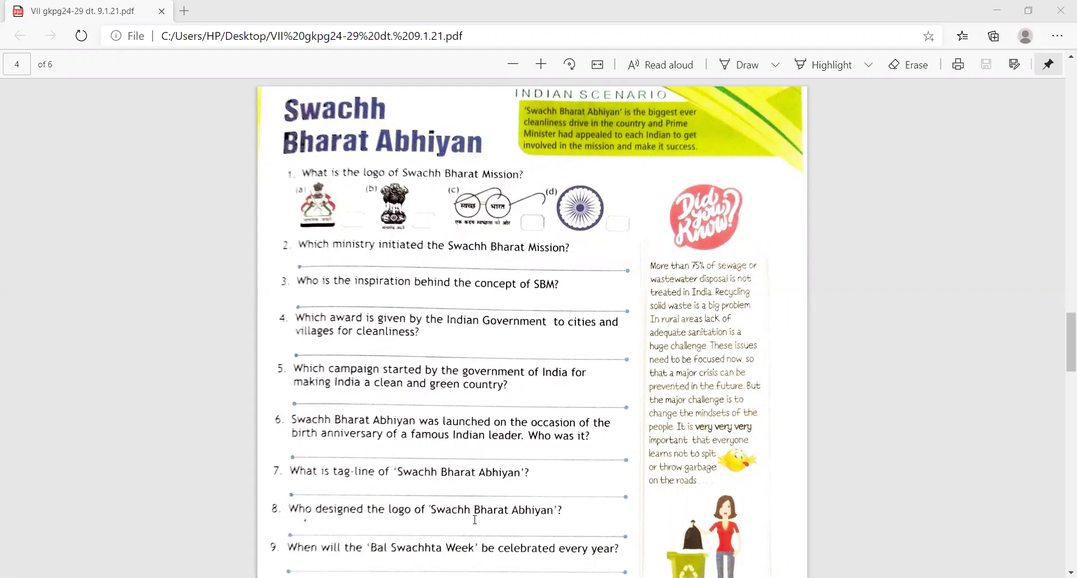
Step: Scroll past question 10 and the India Gate picture to the top of page 5
scroll(475, 519, "down", 1)
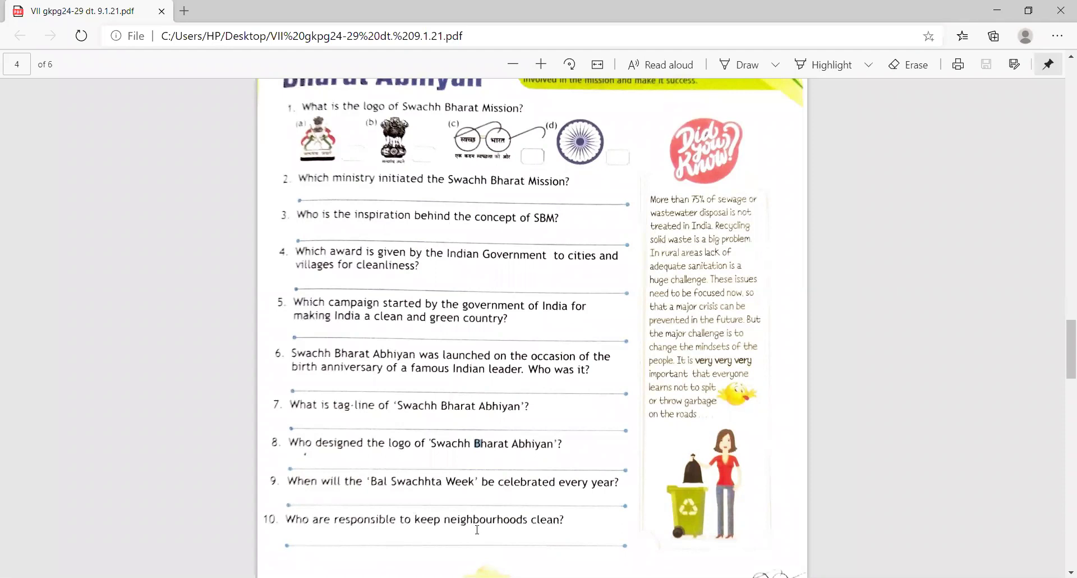
scroll(570, 537, "down", 3)
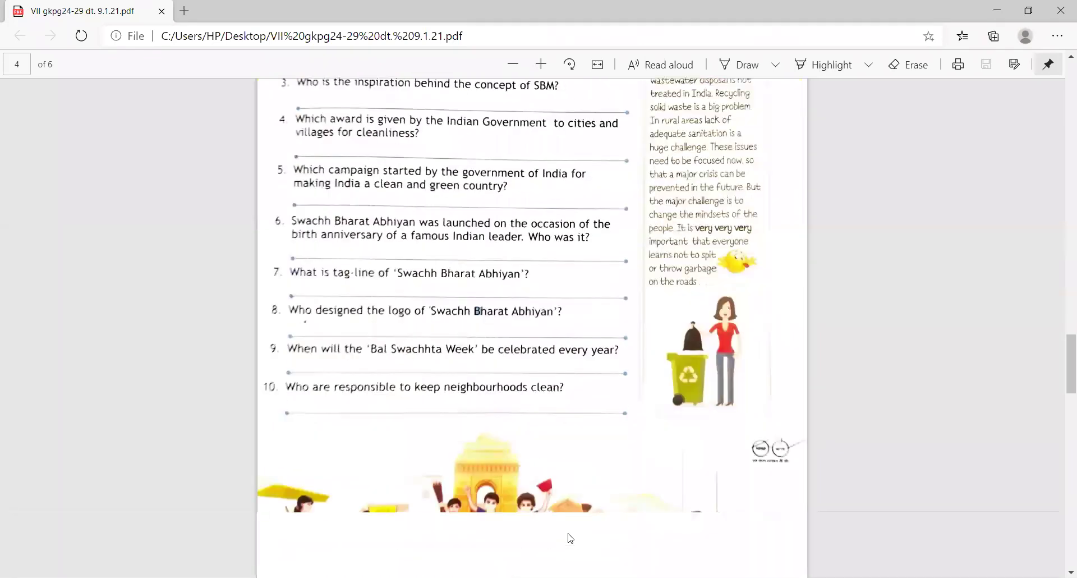
scroll(570, 537, "down", 1)
scroll(569, 537, "down", 3)
scroll(568, 537, "down", 3)
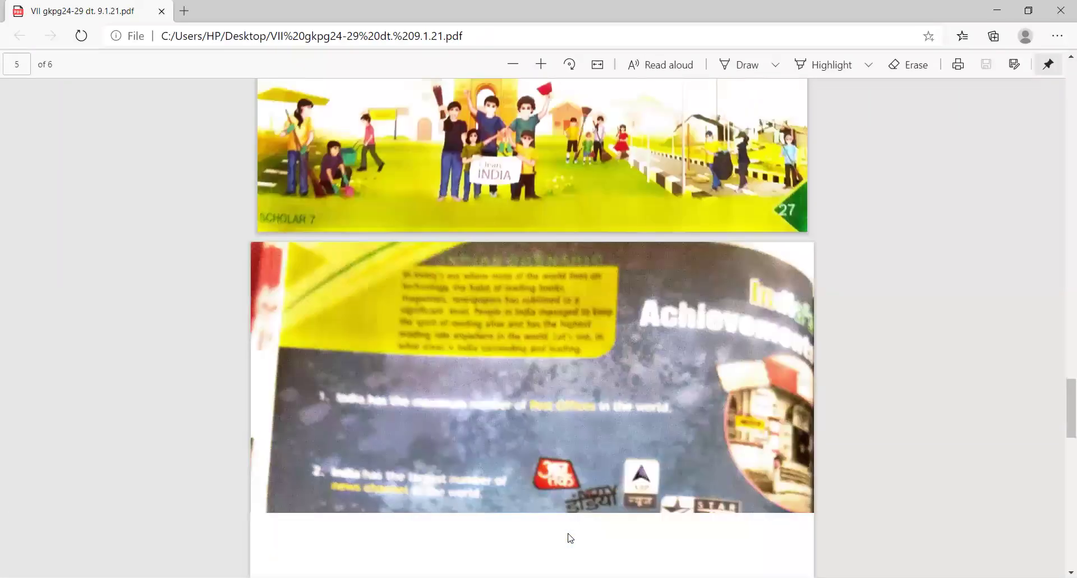
scroll(569, 537, "down", 2)
scroll(569, 537, "down", 1)
scroll(569, 538, "down", 2)
scroll(568, 533, "down", 2)
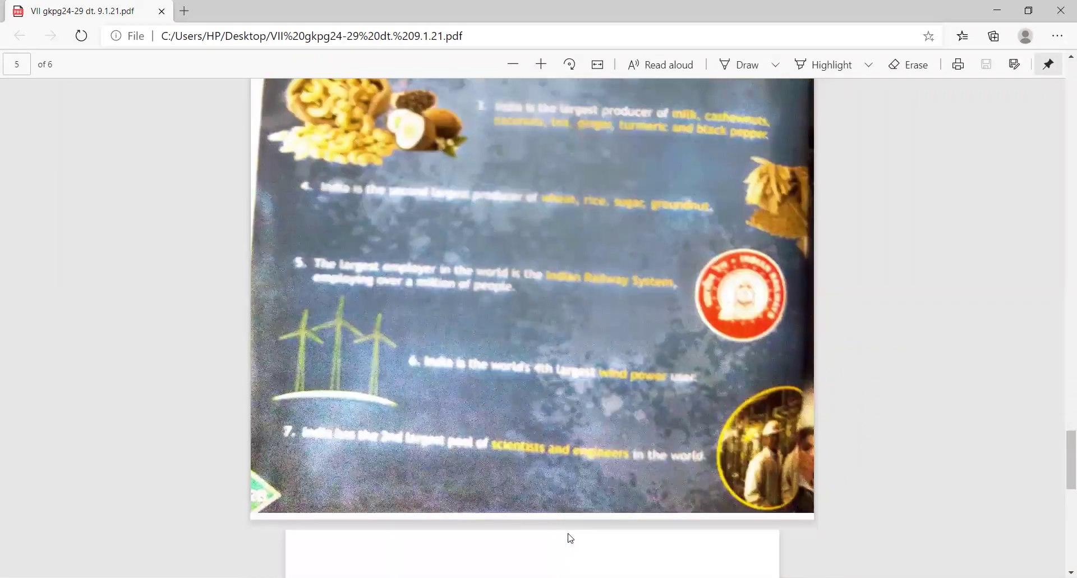
scroll(568, 533, "down", 5)
scroll(568, 534, "down", 5)
scroll(568, 533, "up", 1)
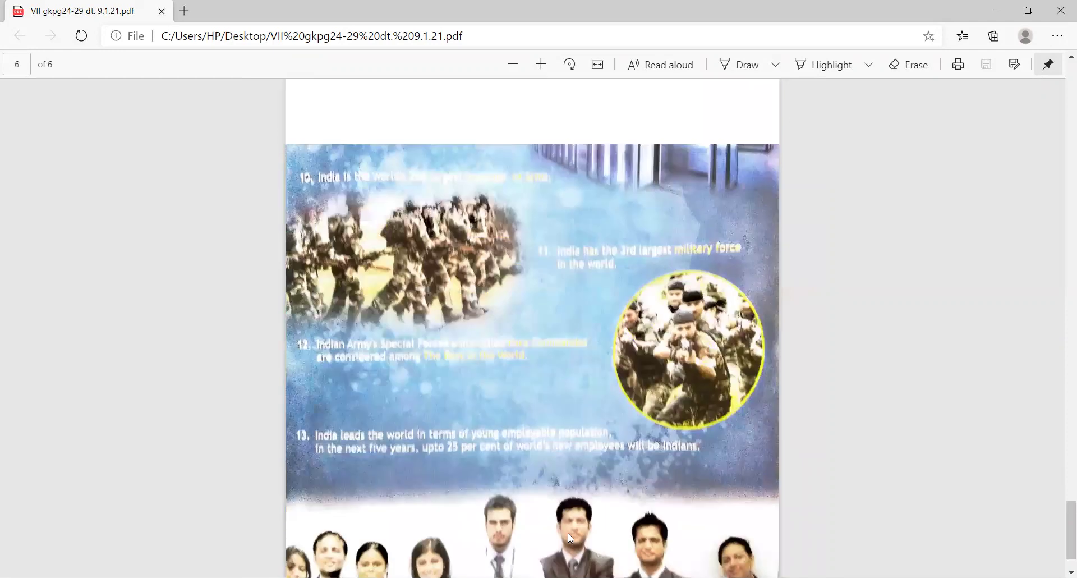
scroll(567, 533, "up", 3)
scroll(568, 533, "up", 5)
scroll(568, 533, "up", 5)
scroll(568, 536, "down", 1)
scroll(569, 537, "down", 4)
scroll(569, 537, "down", 3)
scroll(569, 537, "down", 5)
scroll(568, 533, "down", 1)
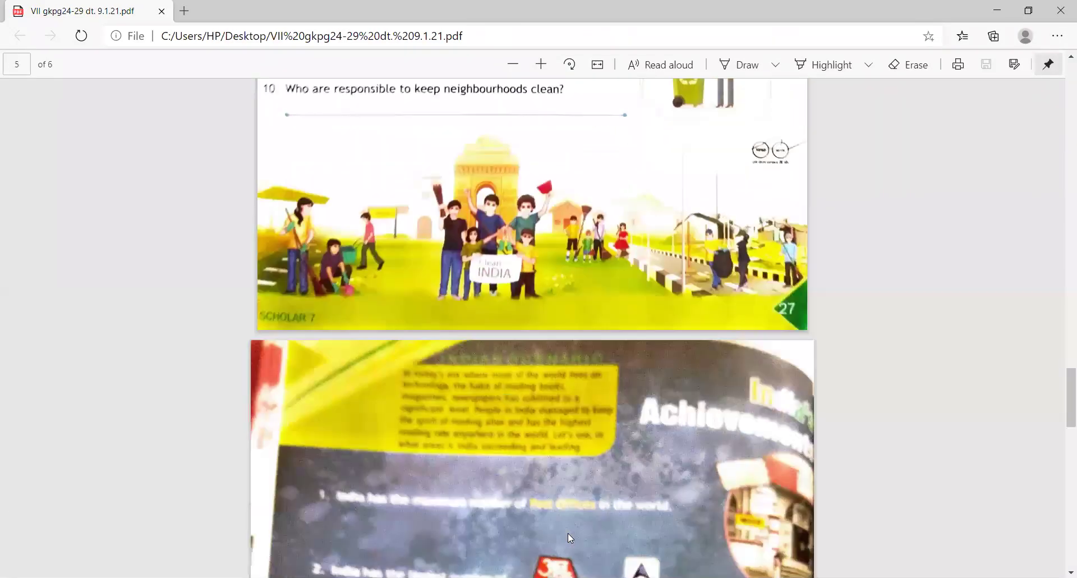
scroll(567, 533, "down", 1)
scroll(567, 533, "down", 1)
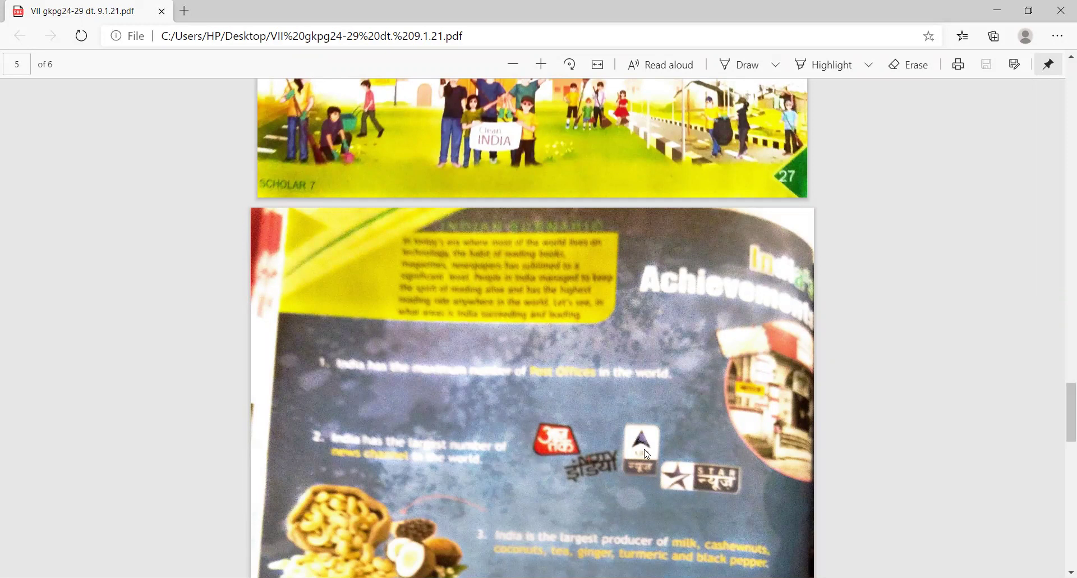
Step: Scroll down page 5 until India achievements 3 through 7 are visible
scroll(647, 453, "down", 1)
scroll(647, 453, "down", 1)
scroll(646, 453, "down", 1)
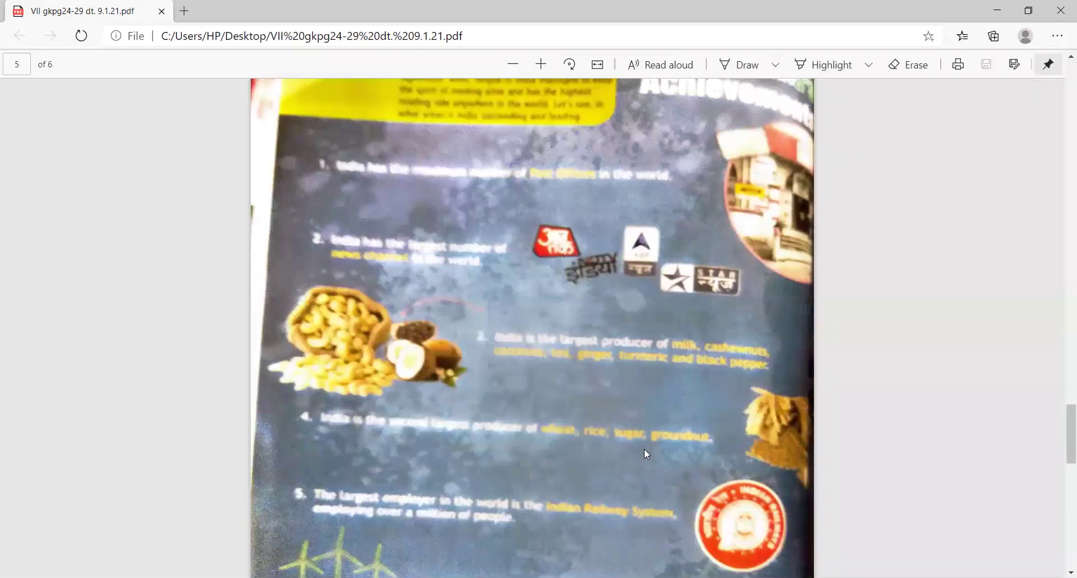
scroll(646, 453, "down", 1)
scroll(644, 453, "down", 1)
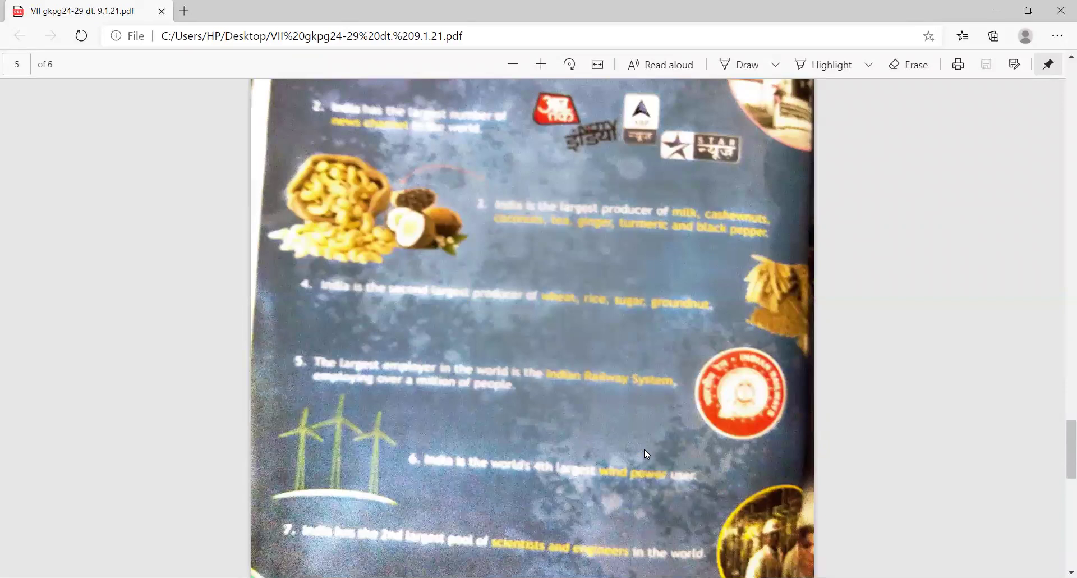
scroll(646, 453, "down", 1)
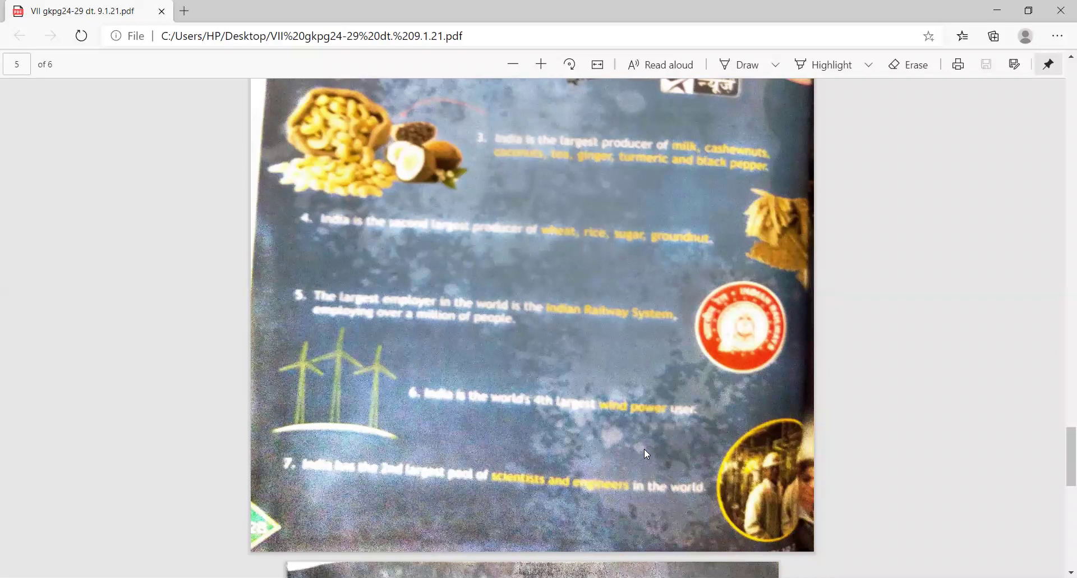
Step: Scroll down to page 6 showing India achievements 8 through 13
scroll(675, 487, "down", 2)
scroll(675, 486, "down", 2)
scroll(675, 487, "down", 4)
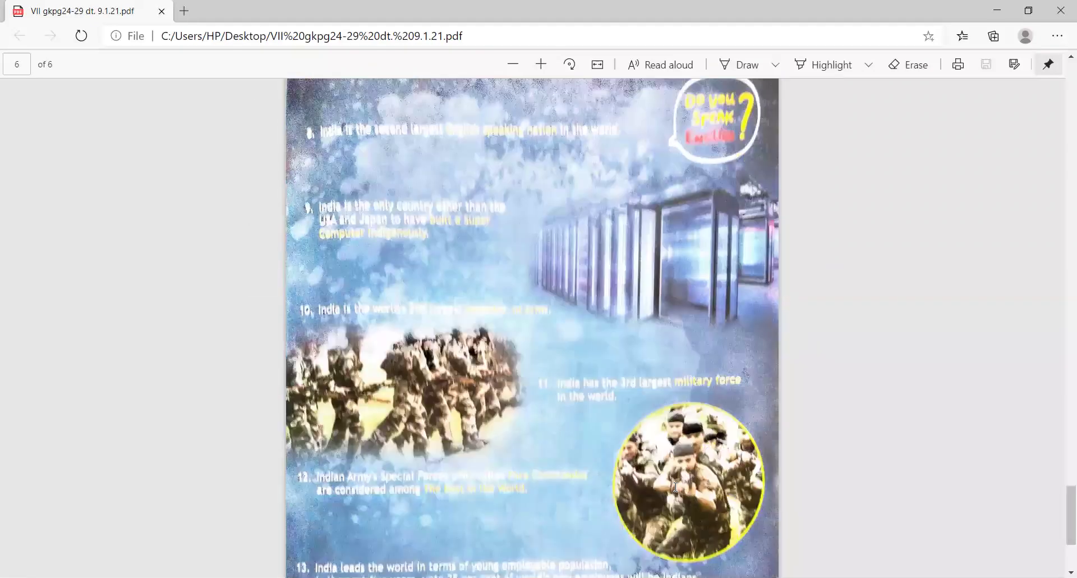